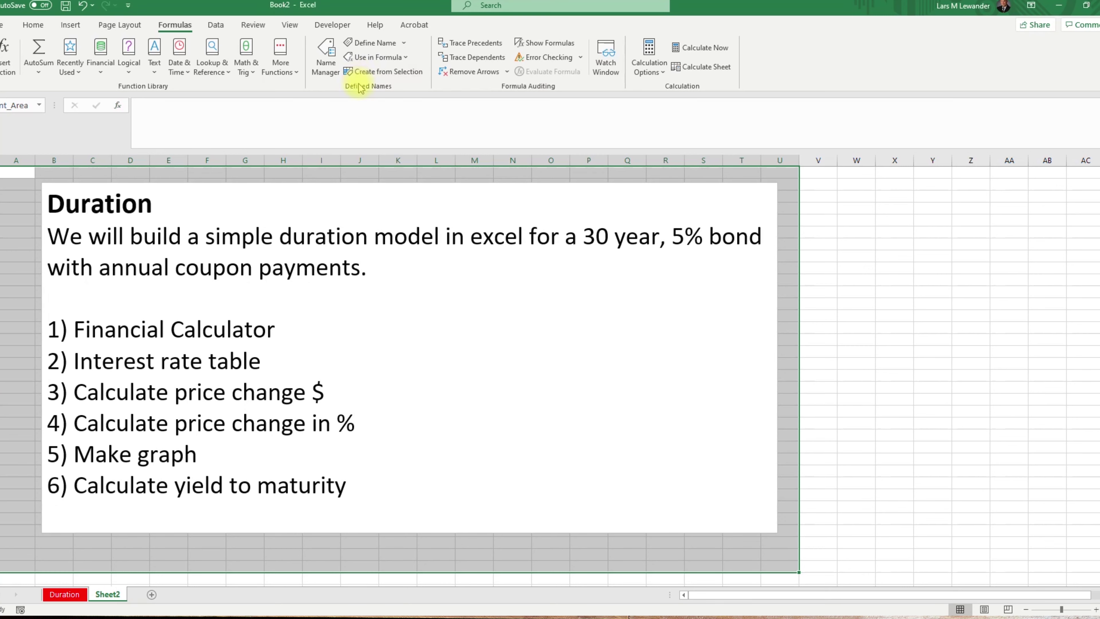
Run the spelling check on the introduction sheet, including the Duration text box
left_click(253, 27)
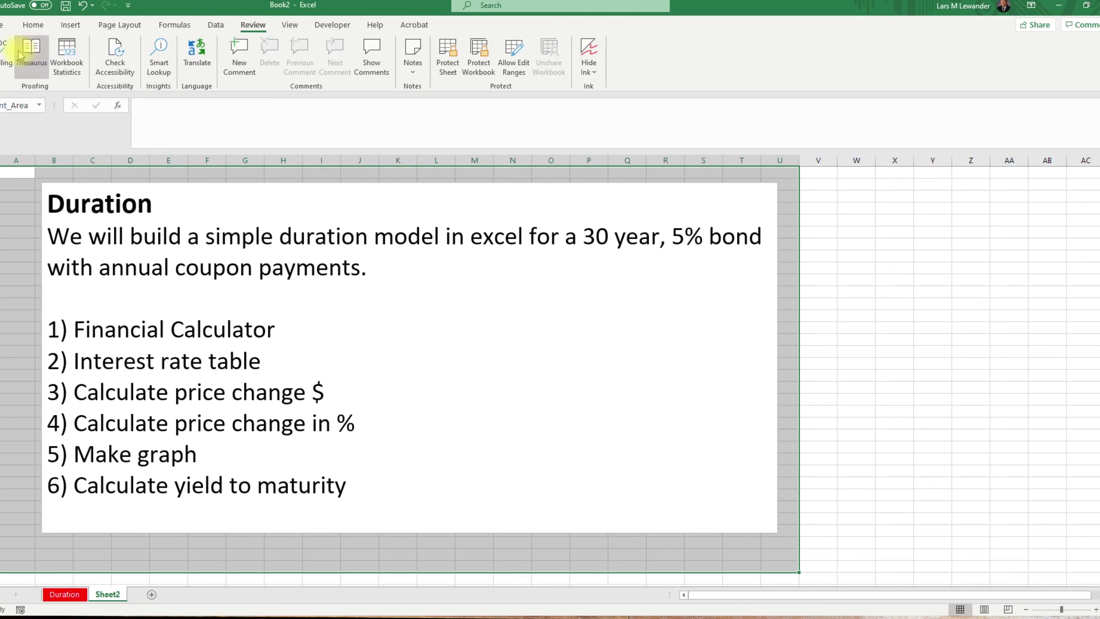
left_click(3, 49)
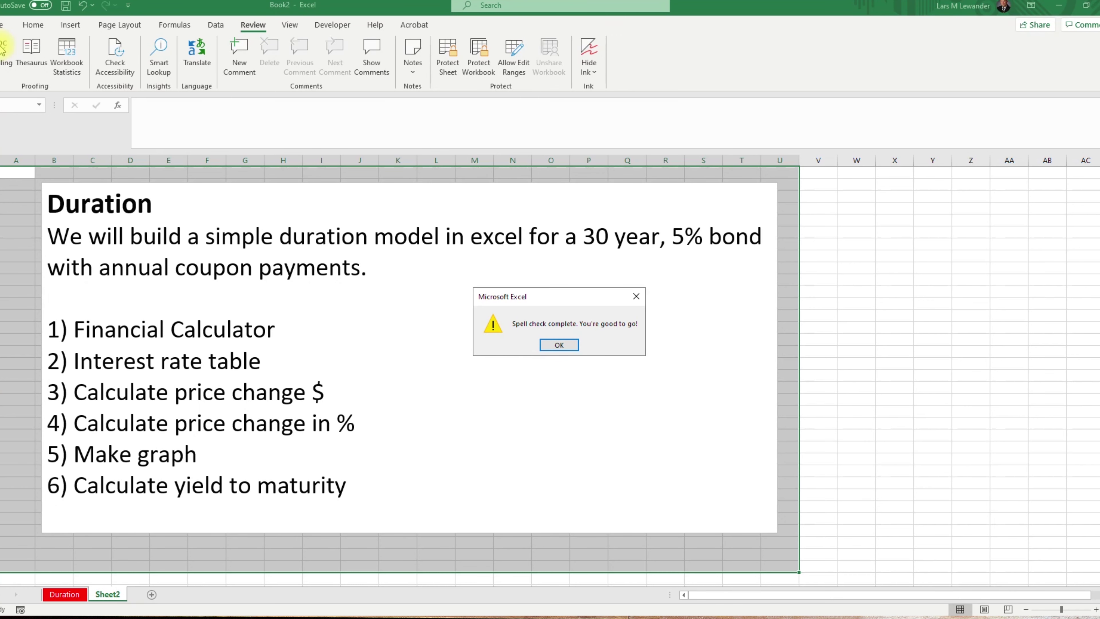
left_click(562, 346)
left_click(173, 251)
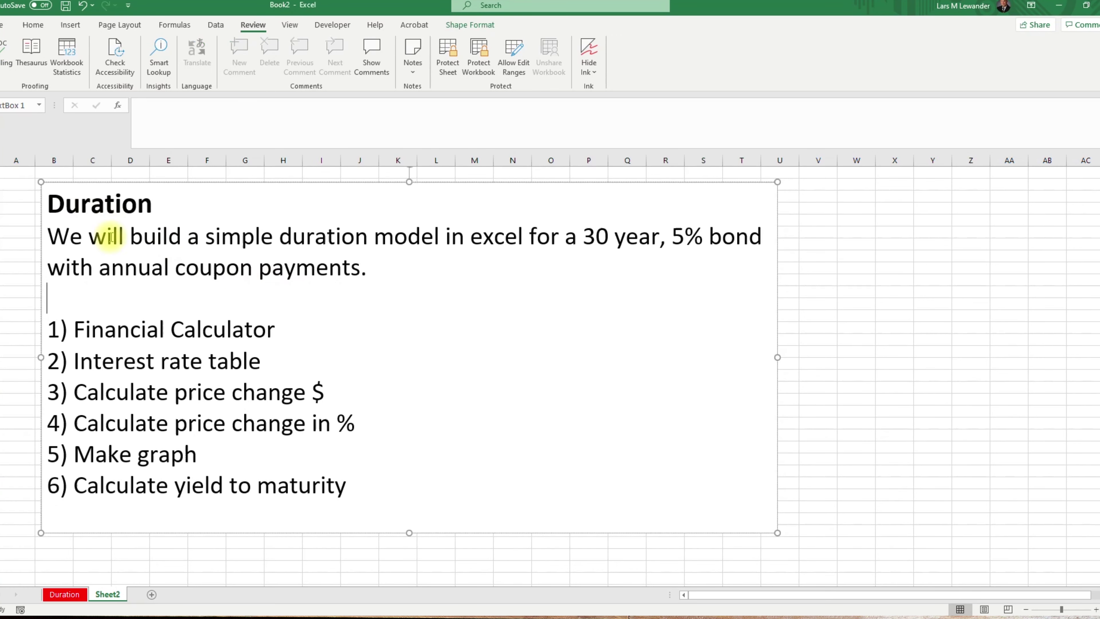
left_click(6, 47)
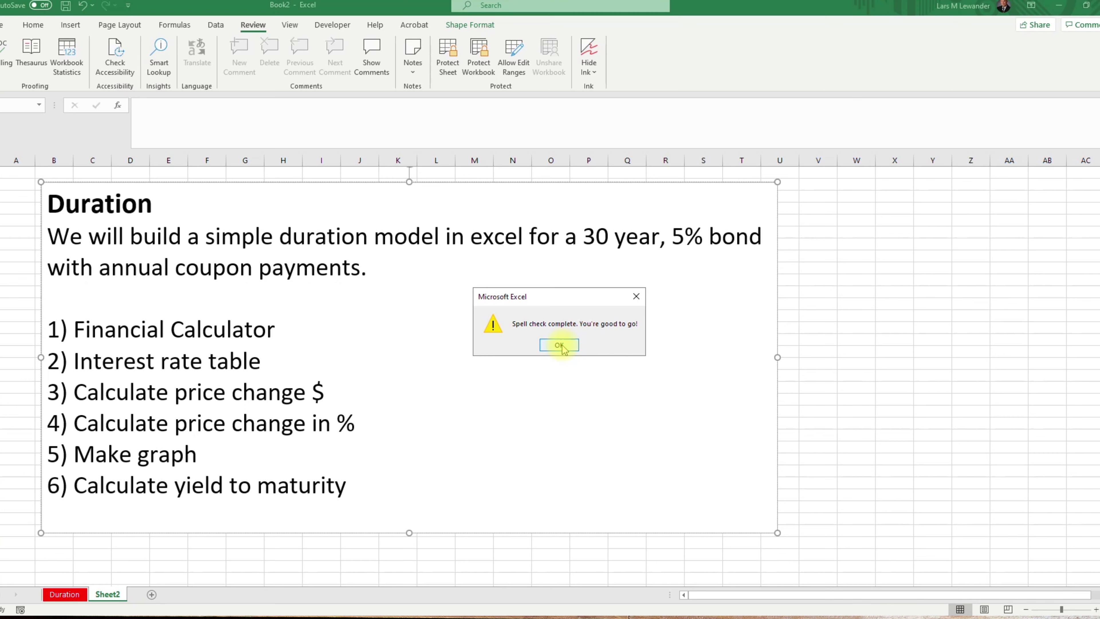
left_click(559, 345)
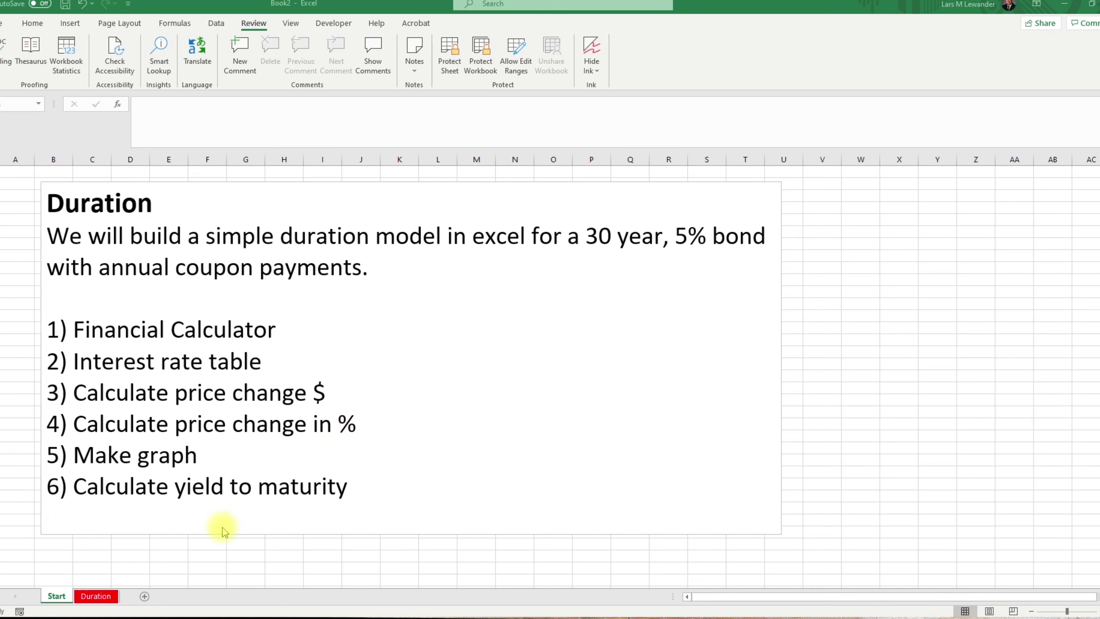
On the Duration sheet, re-enter the future value in B6 as the formula =-1000
left_click(100, 598)
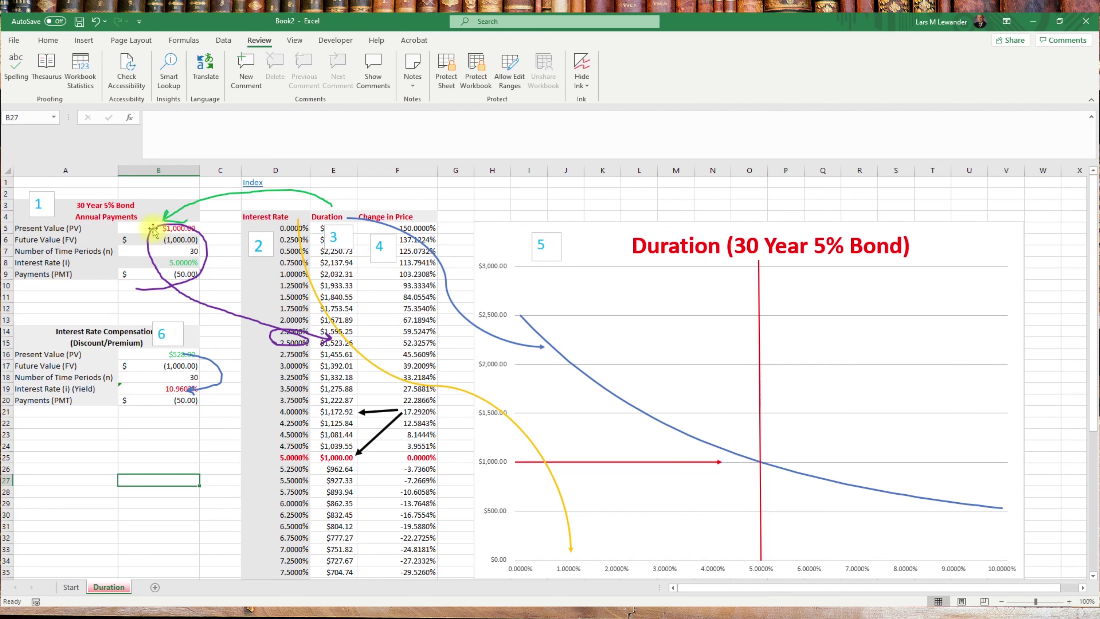
left_click(124, 229)
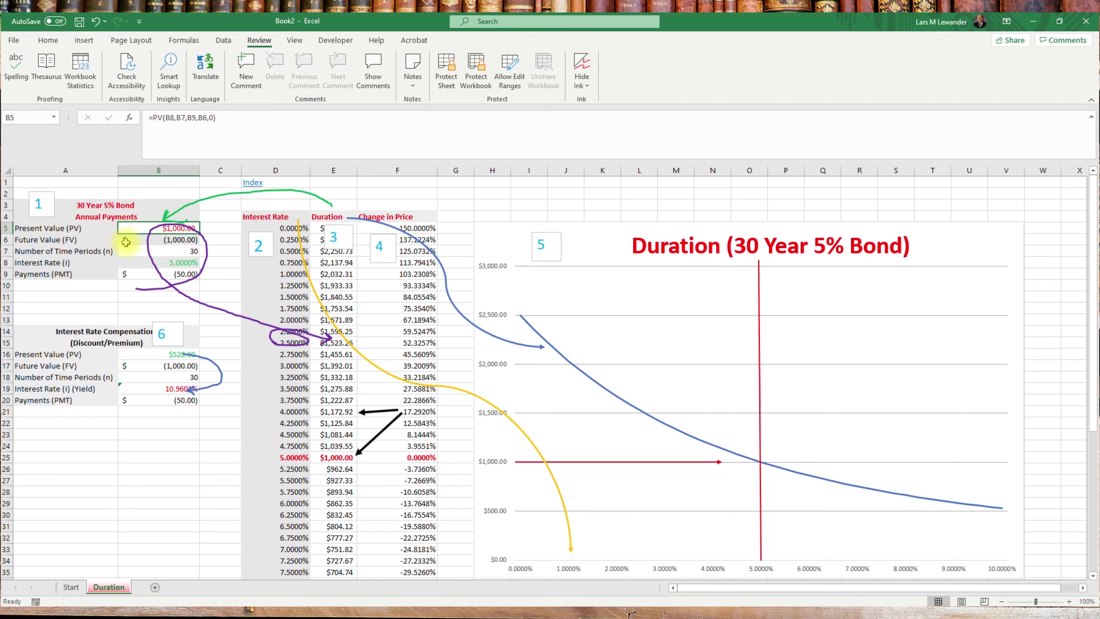
left_click(126, 241)
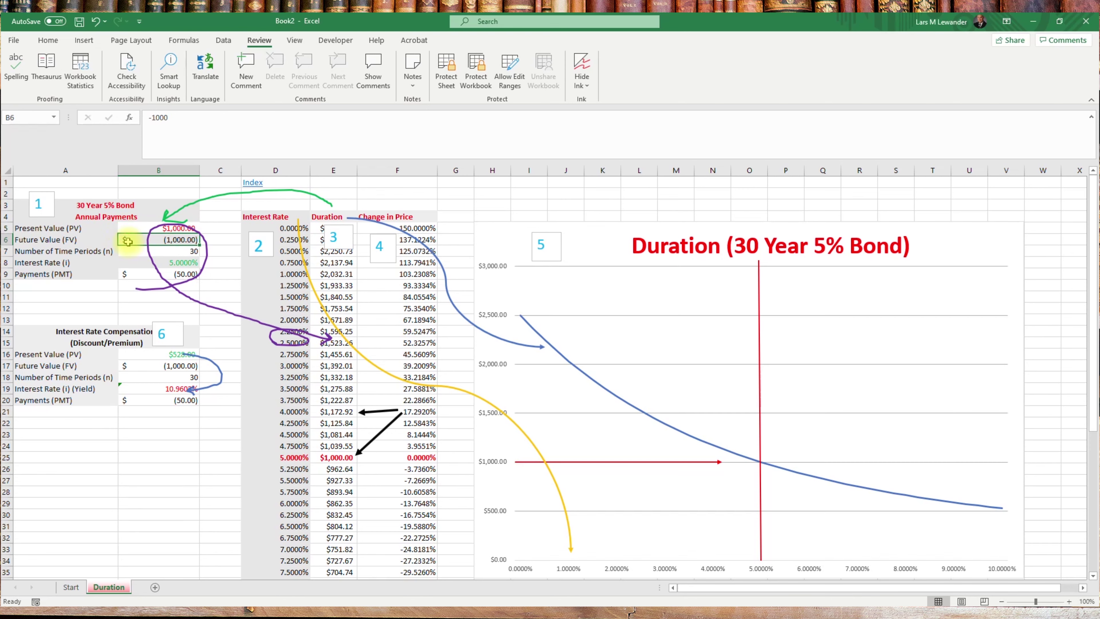
left_click(147, 116)
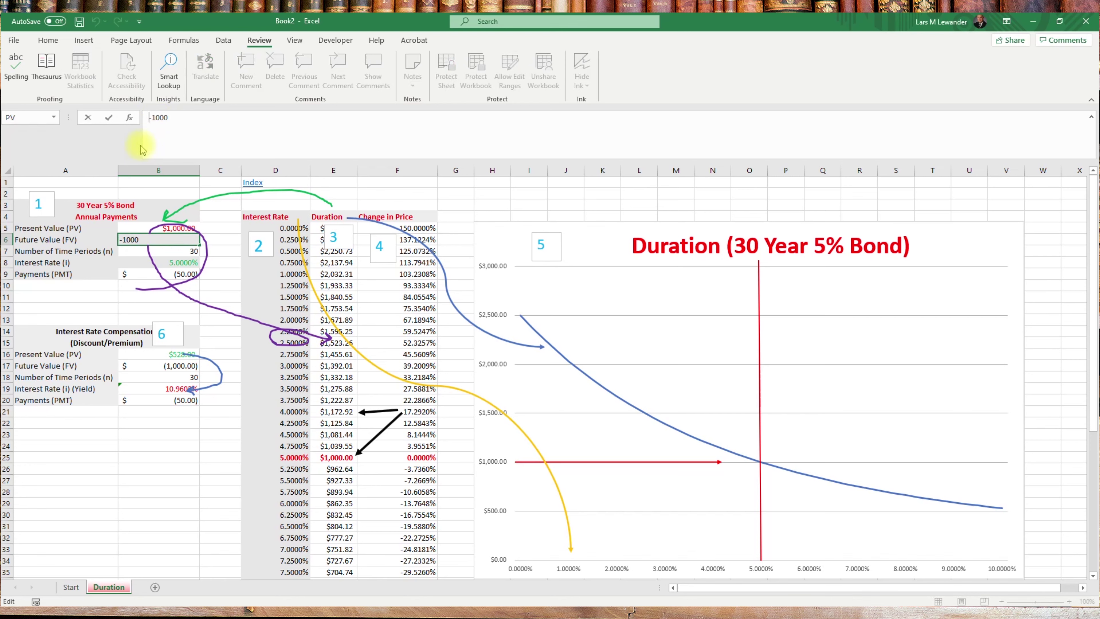
type("+")
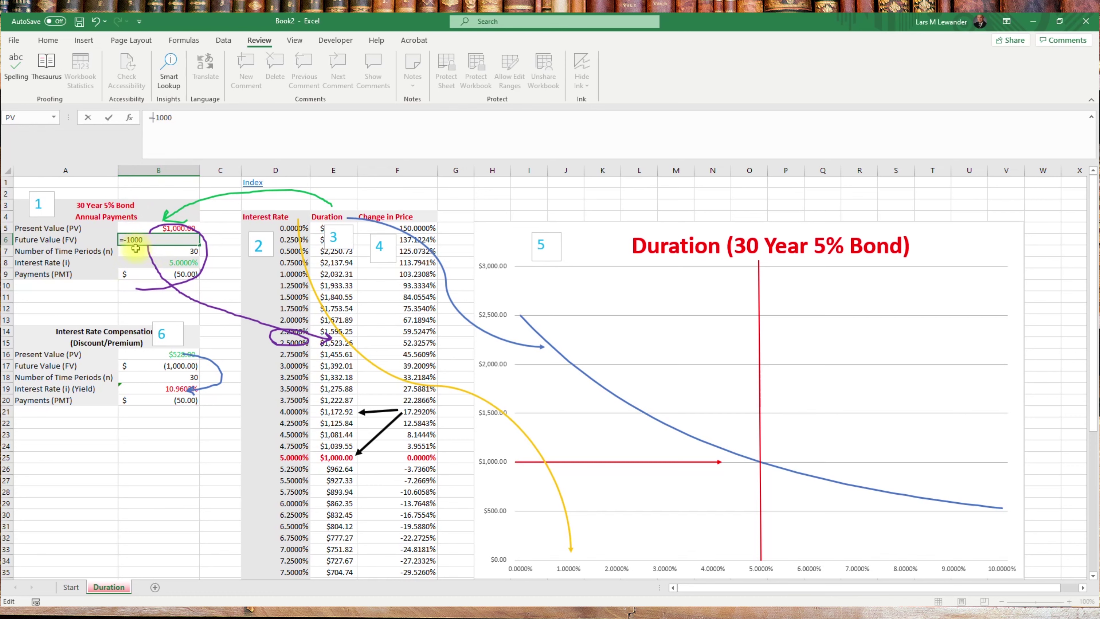
key("Return")
left_click(172, 239)
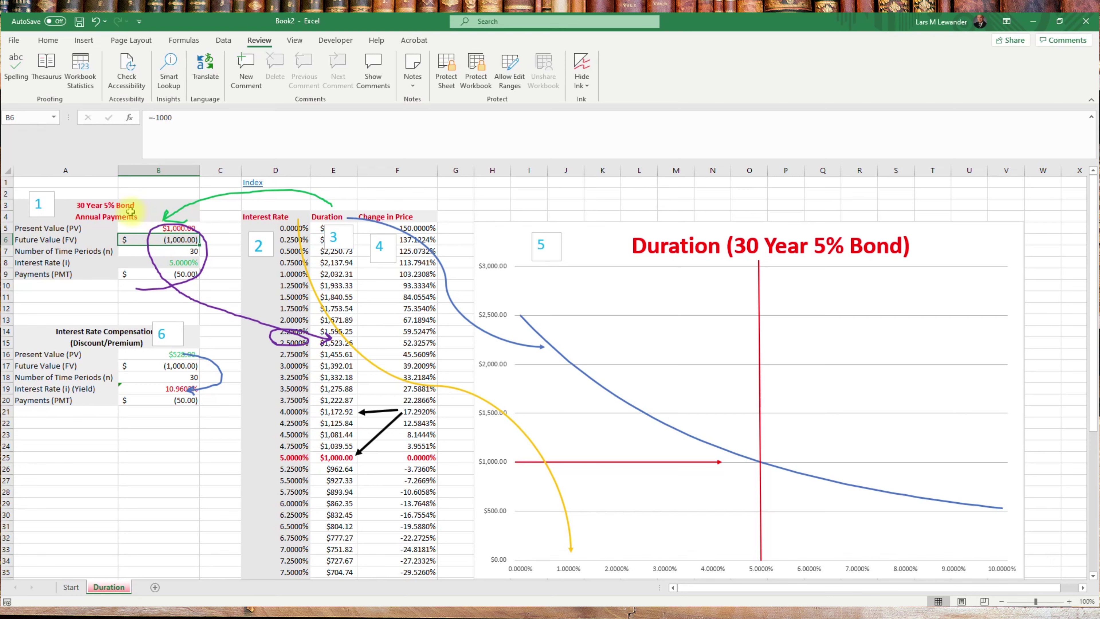
Examine the entries for number of periods, interest rate and payments in B7 to B9, including the cells the payment formula references
left_click(131, 251)
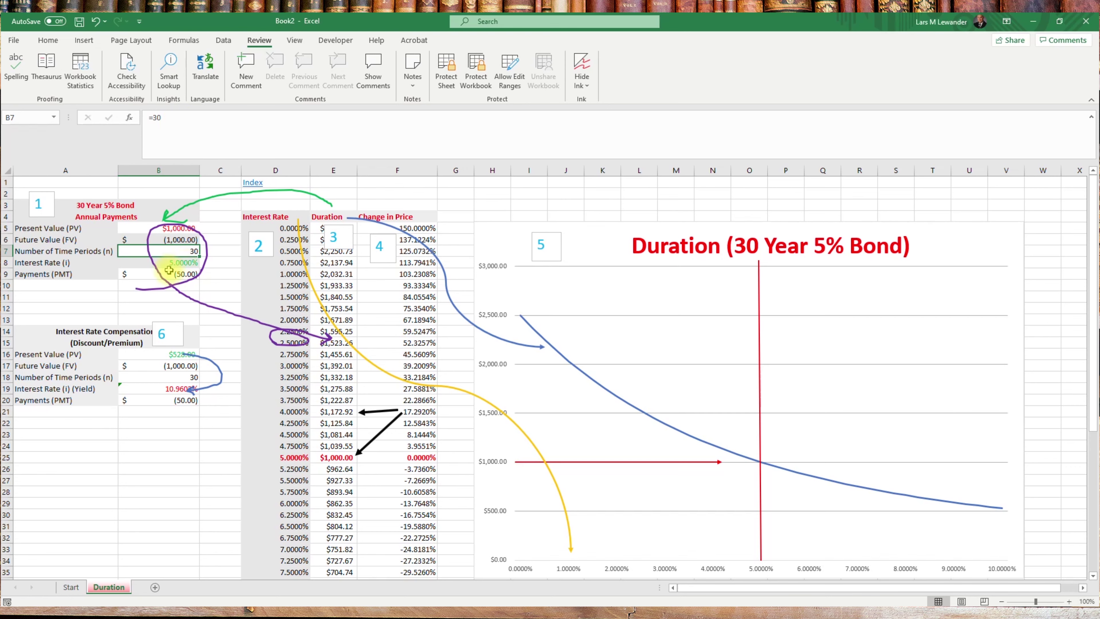
left_click(152, 262)
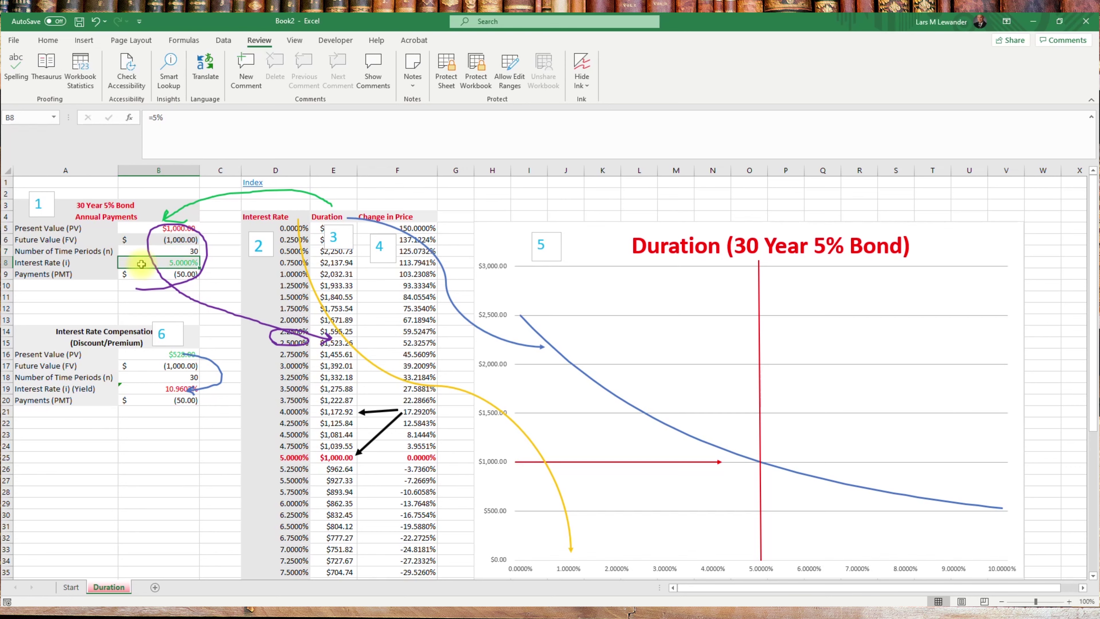
double_click(166, 116)
type("=")
left_click(140, 274)
key("Escape")
left_click(140, 274)
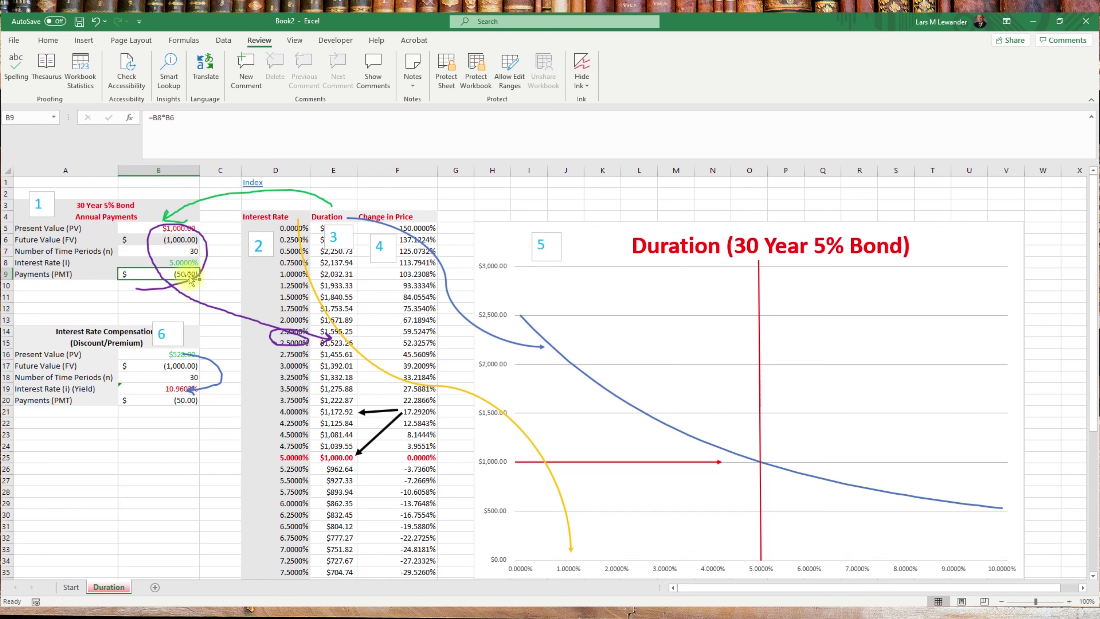
left_click(218, 132)
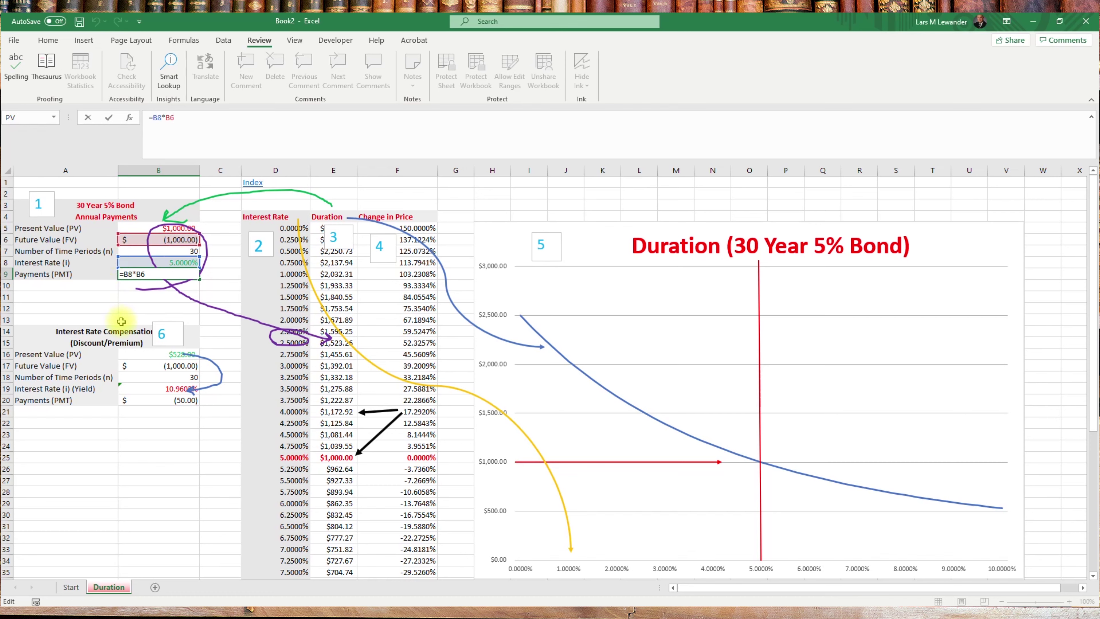
key("Return")
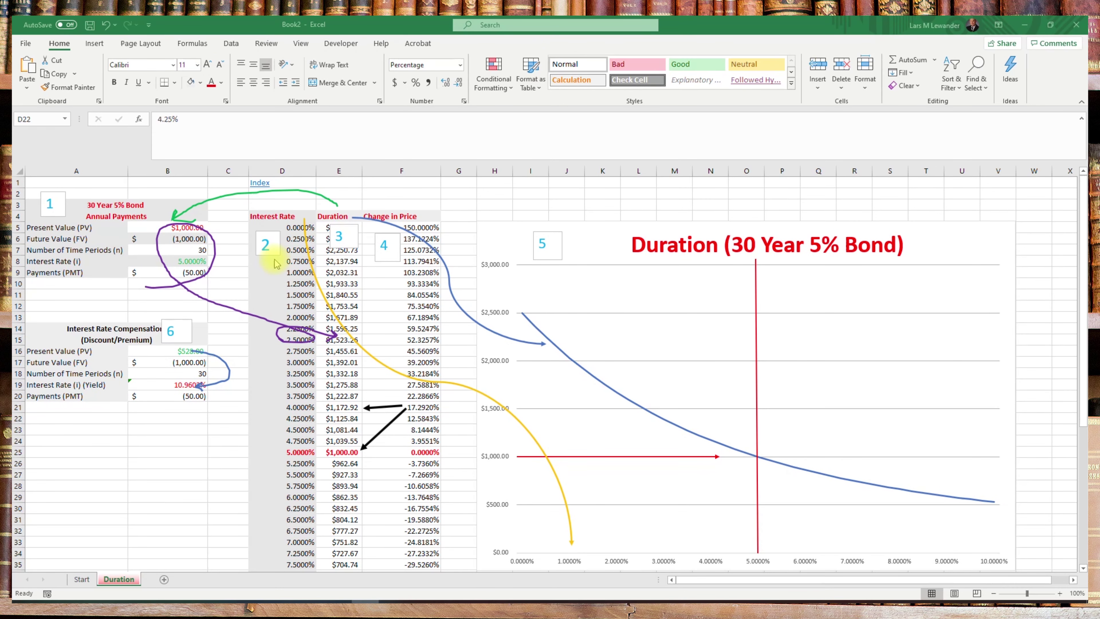
Extend the quarter-point interest rate series from D16:D20 down through row 45, up to 10%
left_click(258, 216)
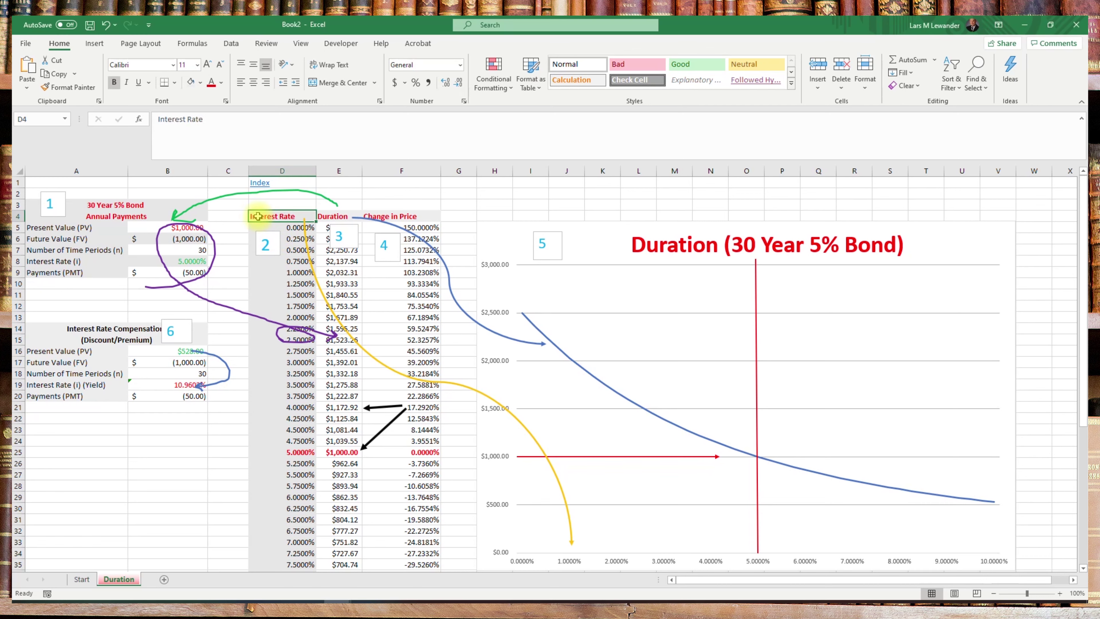
left_click(285, 227)
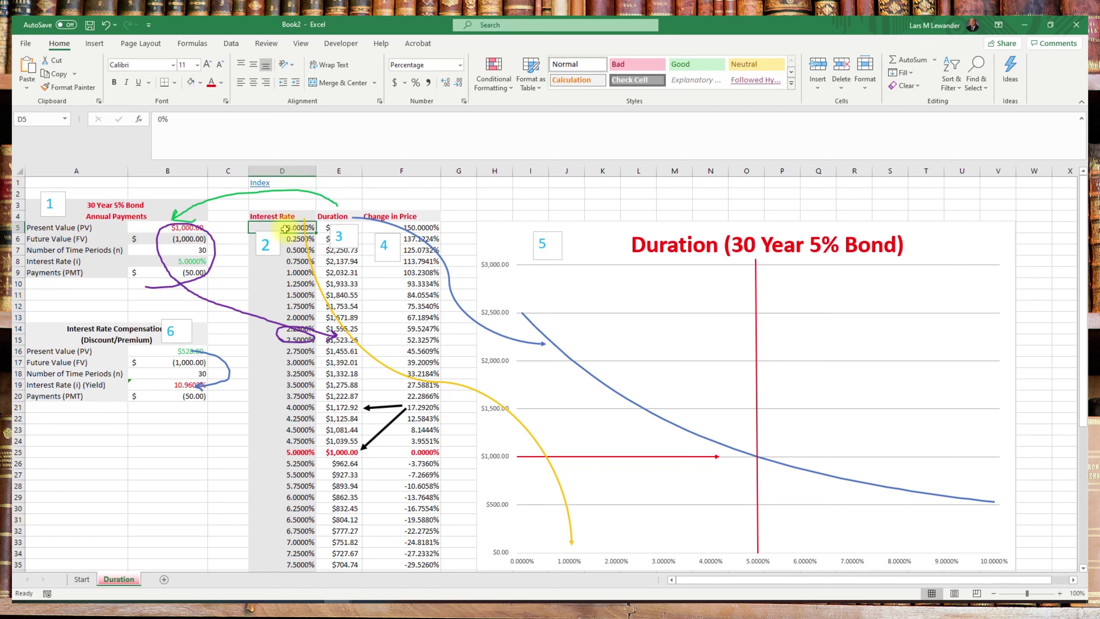
left_click(288, 241)
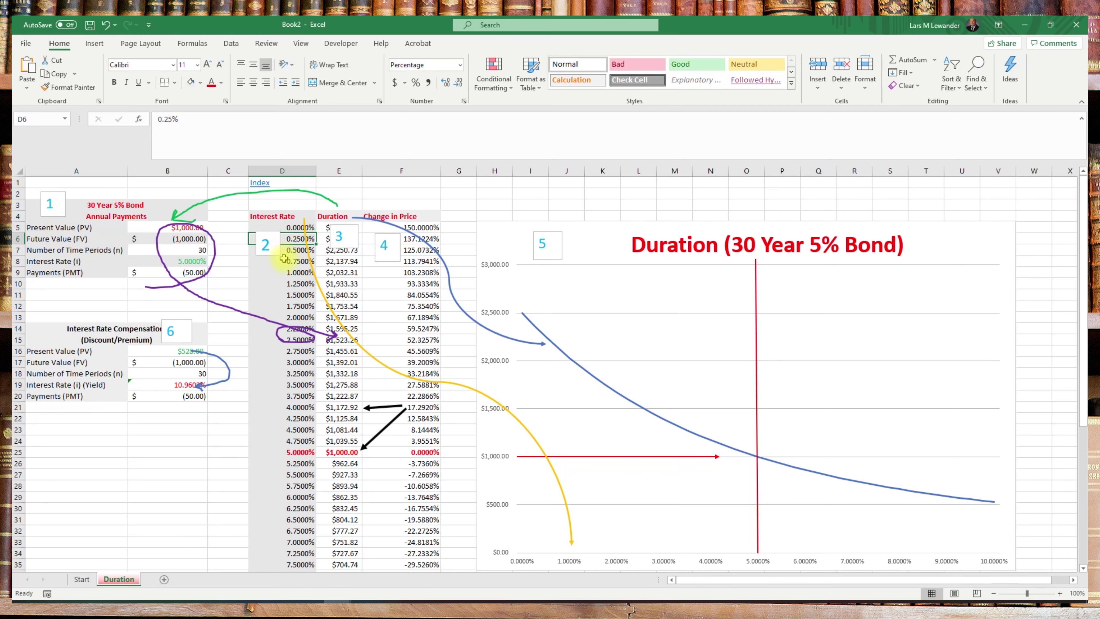
left_click(287, 251)
left_click(283, 262)
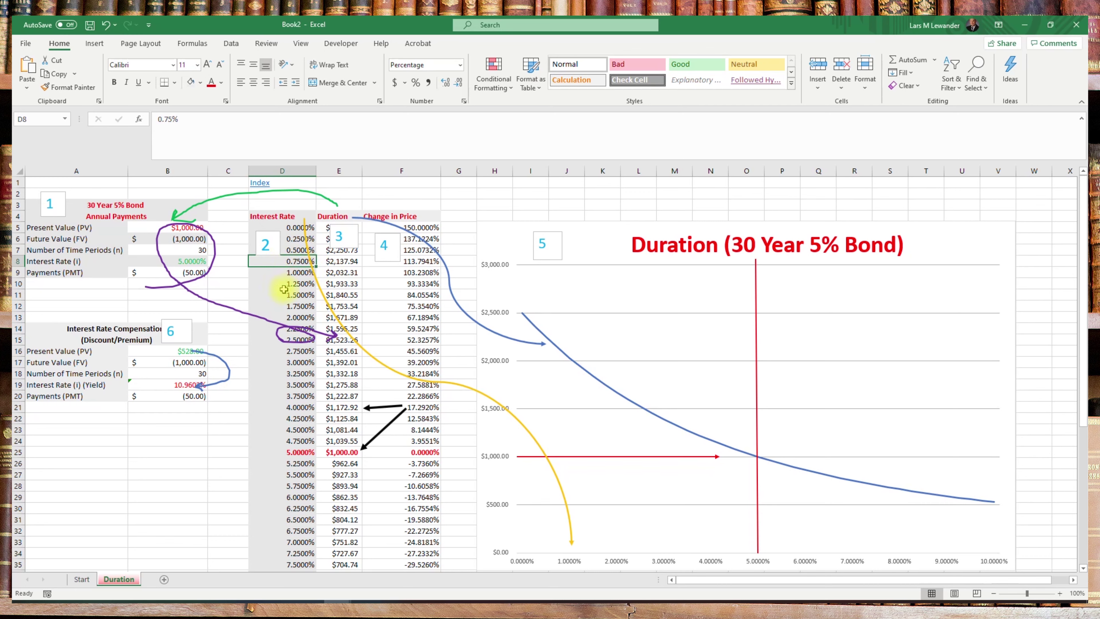
left_click_drag(276, 354, 301, 395)
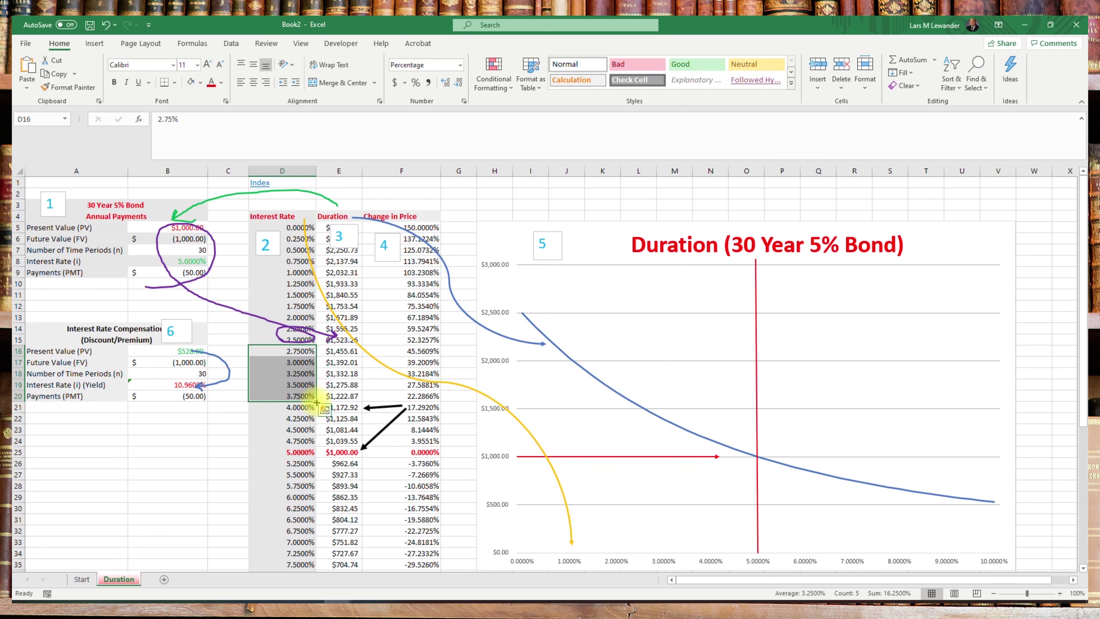
left_click_drag(317, 402, 291, 558)
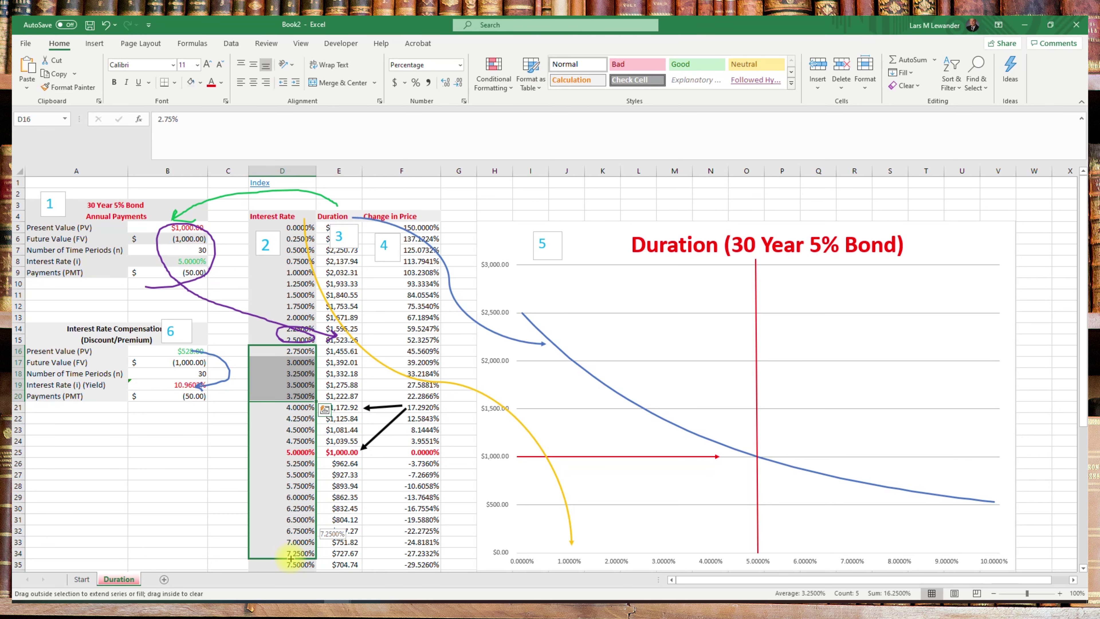
left_click_drag(291, 560, 298, 553)
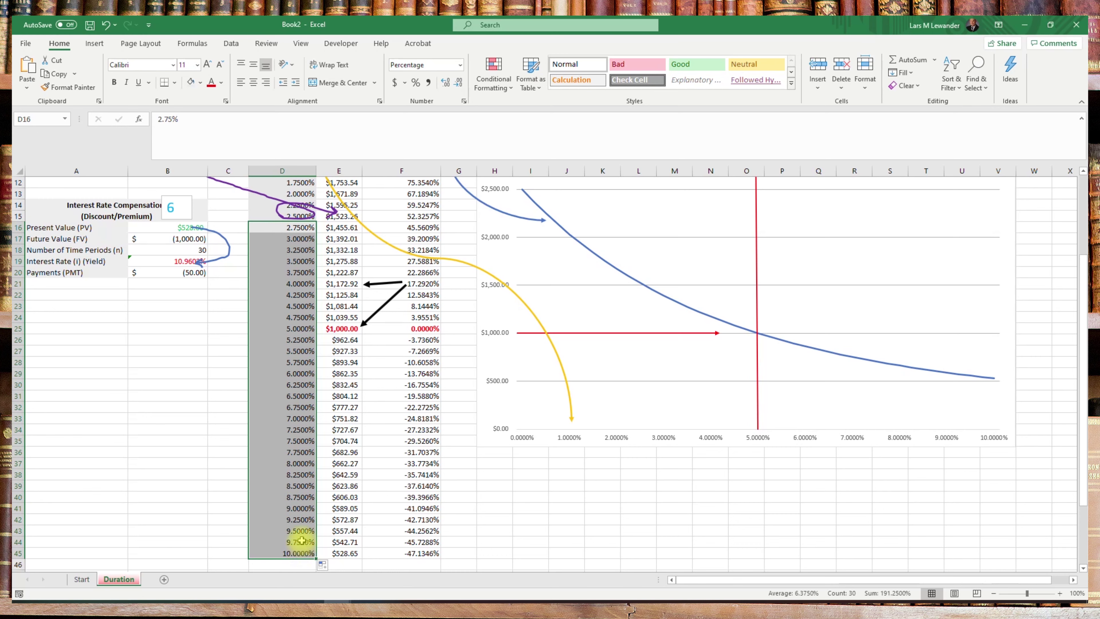
scroll(299, 370, "up", 4)
Try out more and fewer decimal places on the 3.25% rate in D18, ending at four decimals
left_click(299, 373)
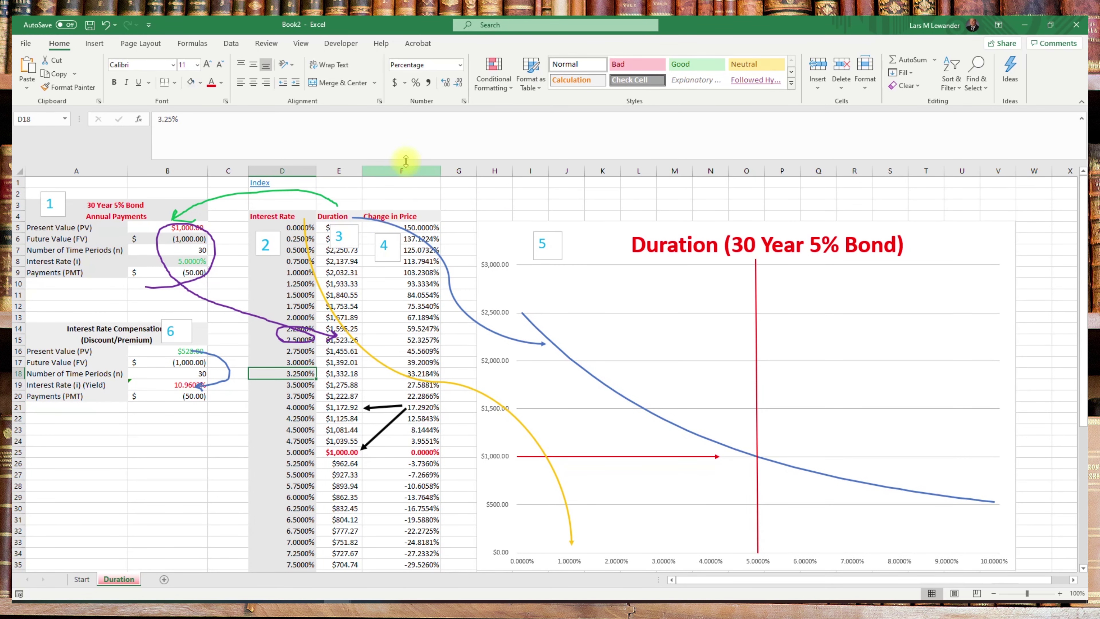
left_click(447, 83)
left_click(447, 83)
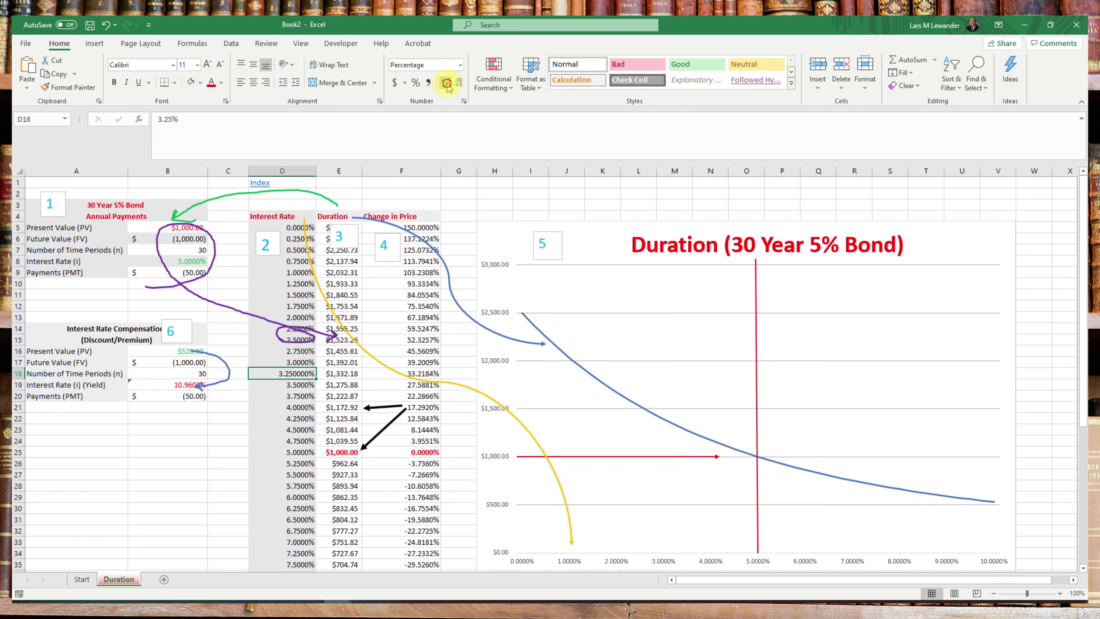
left_click(461, 85)
left_click(461, 85)
left_click(463, 85)
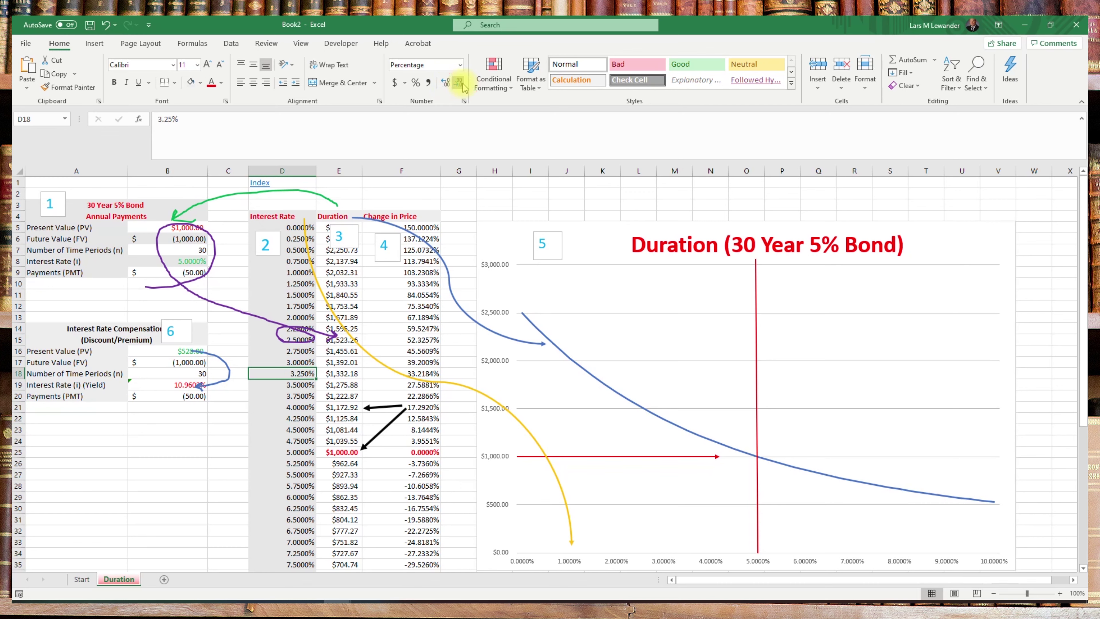
left_click(446, 83)
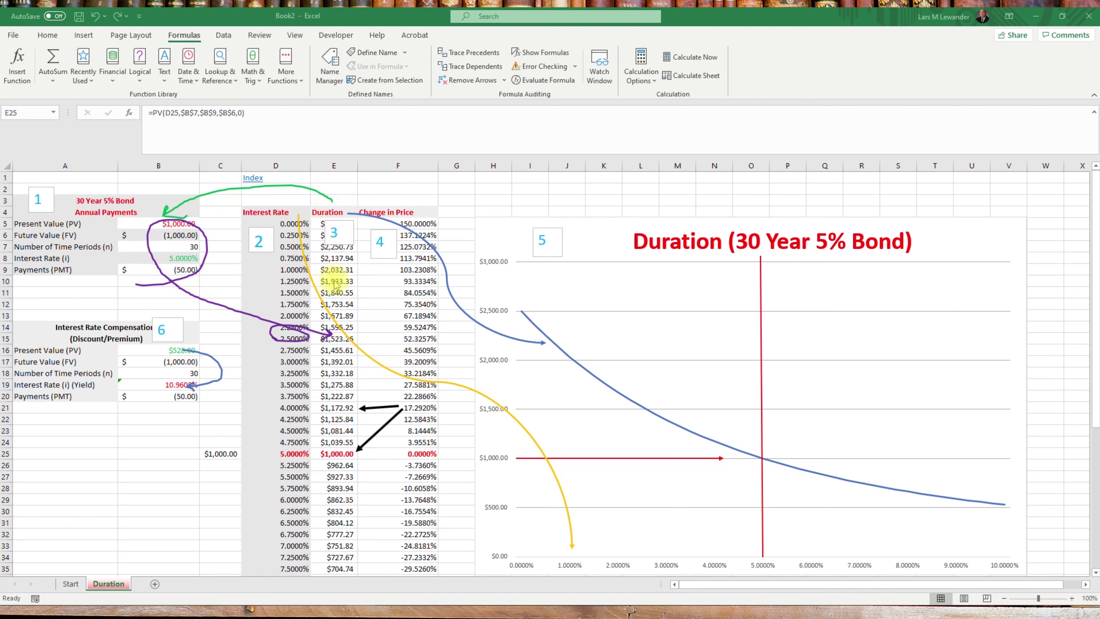
Examine the PV formula in E25 and the cells it references, including the interest rate in D25
left_click(336, 453)
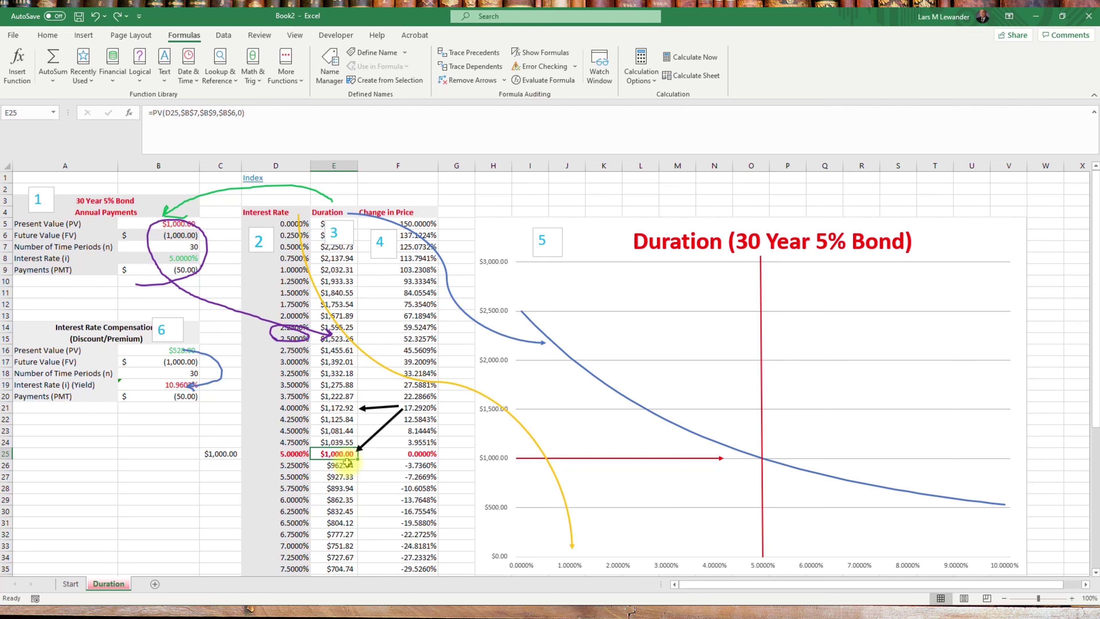
left_click(298, 454)
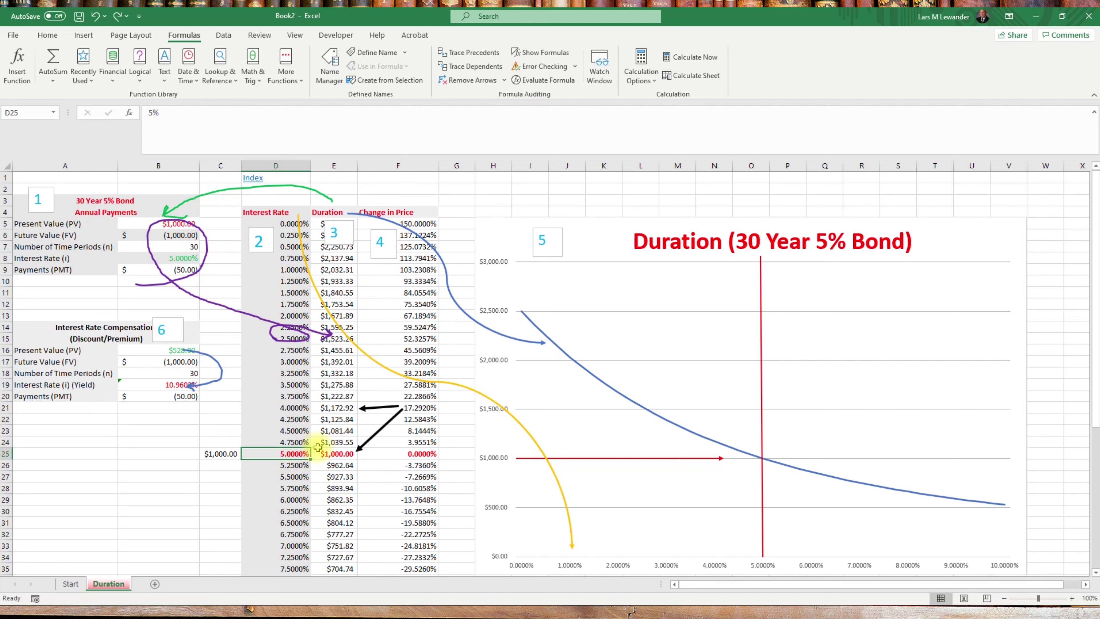
left_click(339, 453)
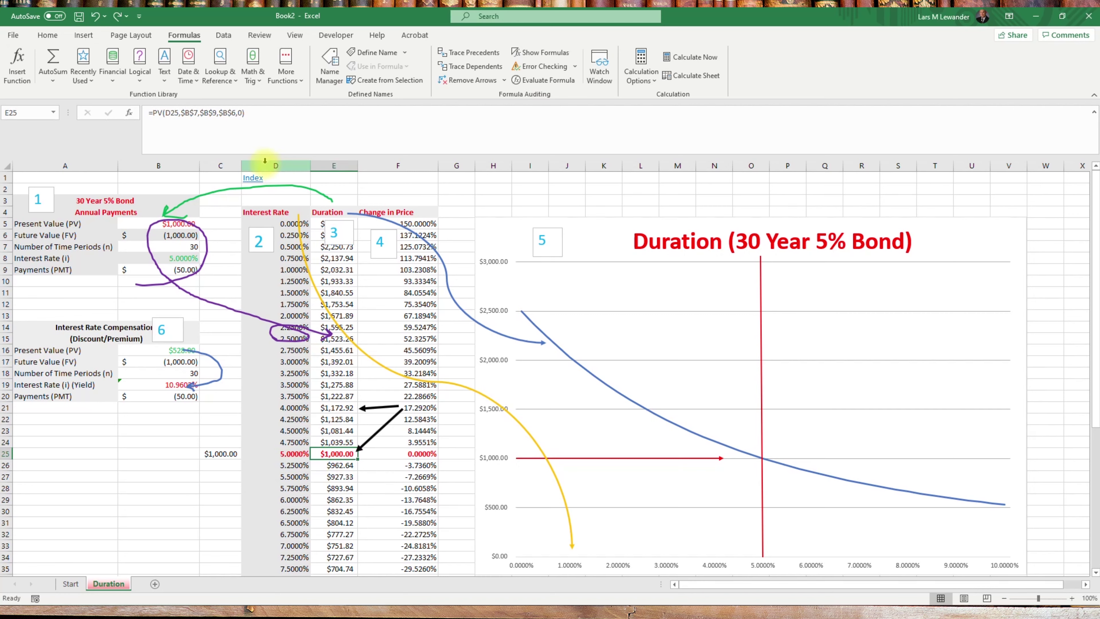
left_click(259, 139)
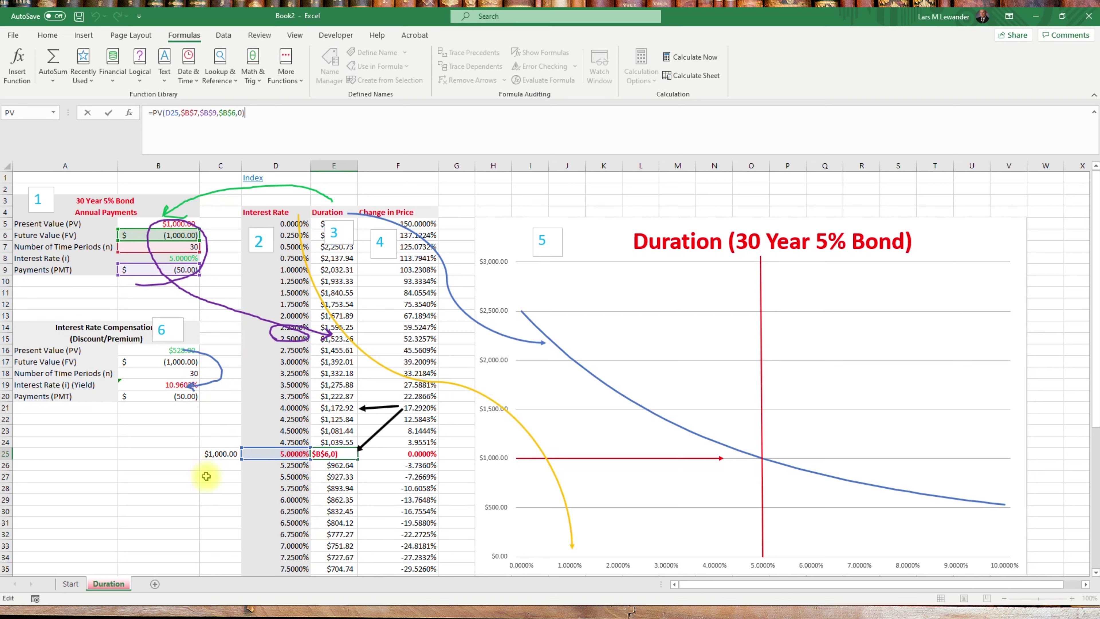
Start a formula in C25 by inserting the PV function from the Financial category
left_click(220, 453)
type("=")
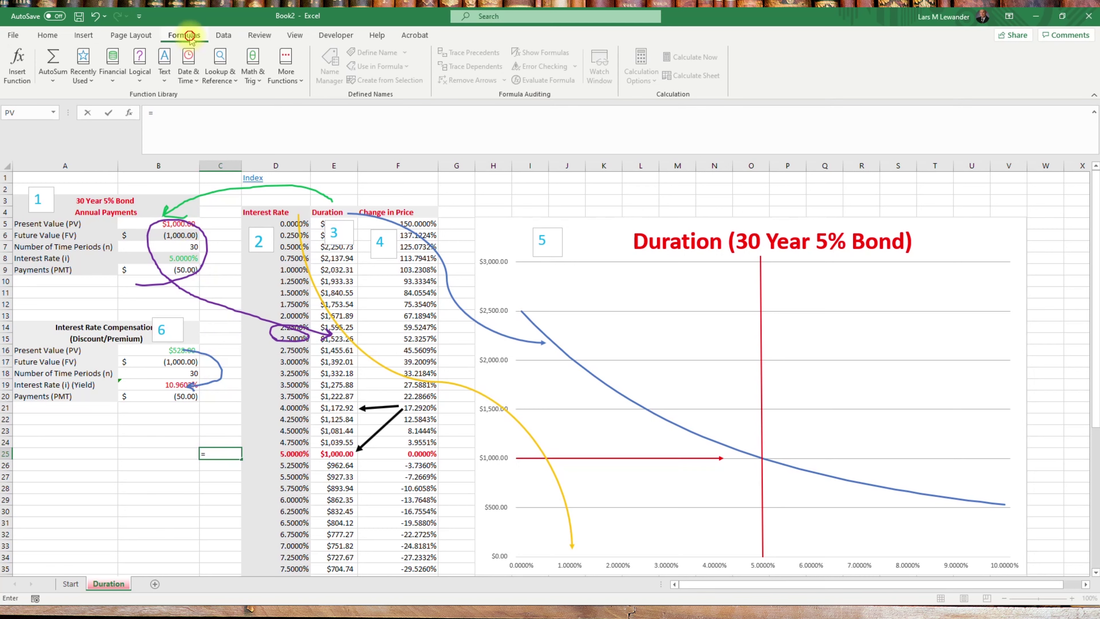
left_click(17, 65)
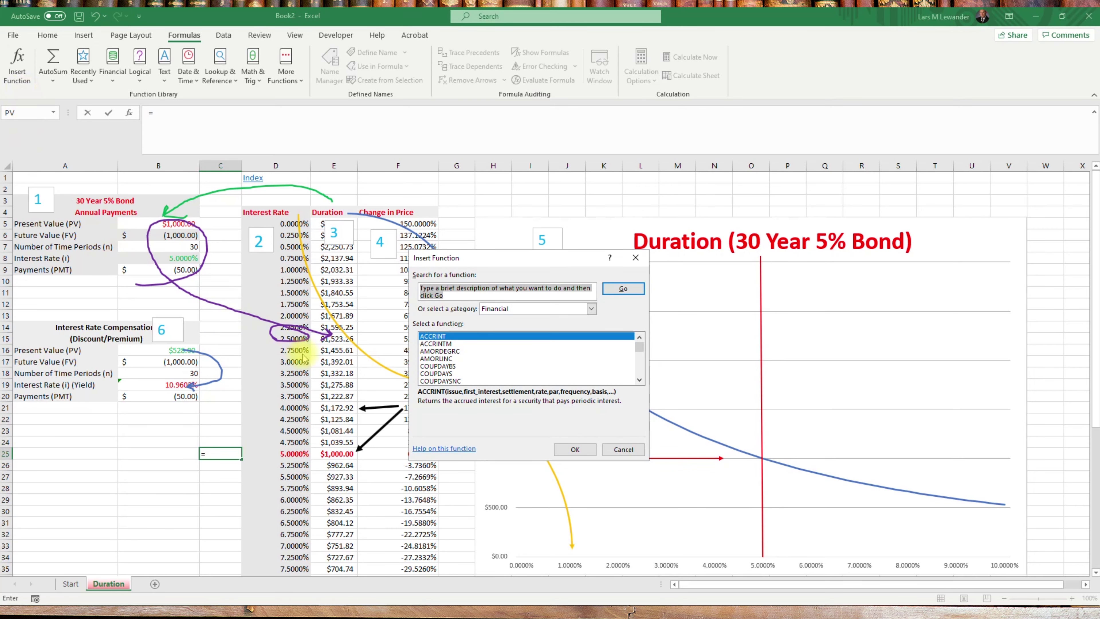
left_click(526, 310)
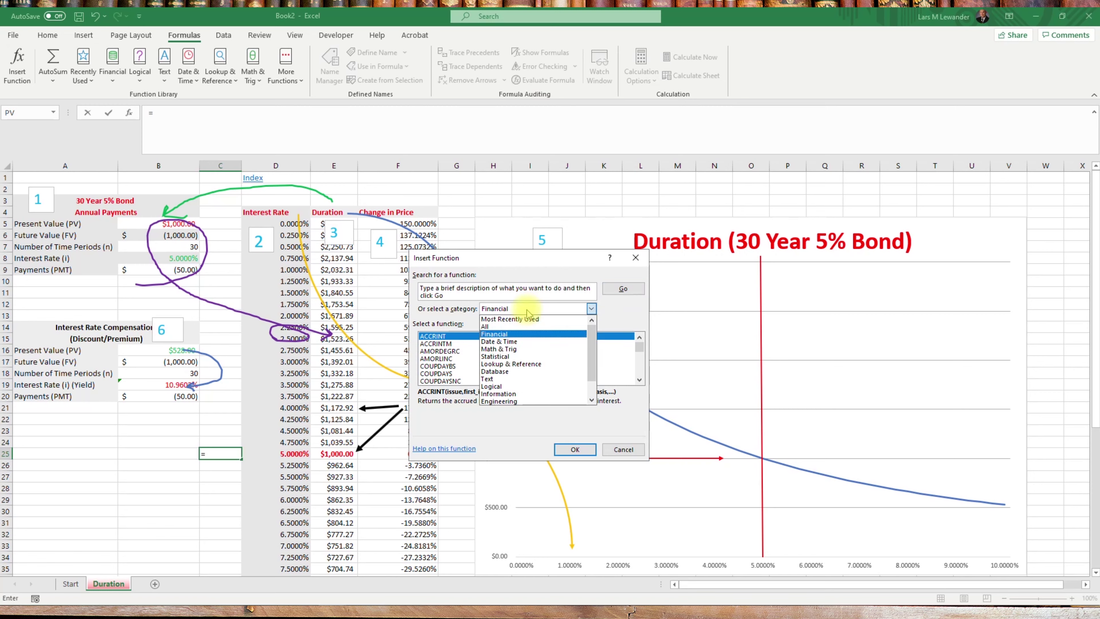
left_click(502, 331)
scroll(514, 365, "down", 7)
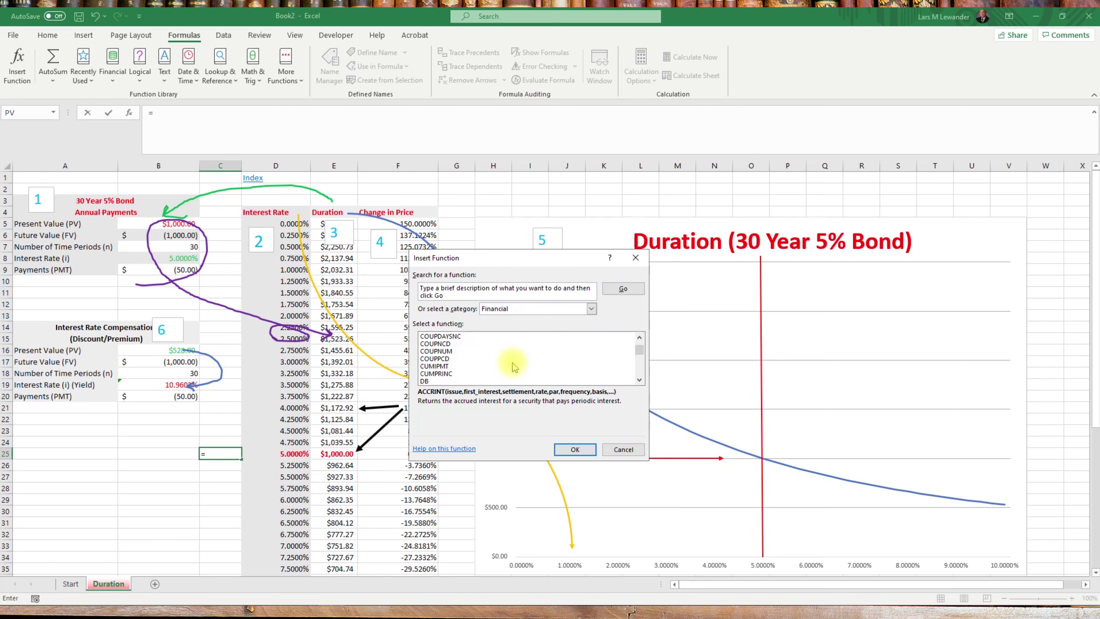
scroll(514, 366, "down", 5)
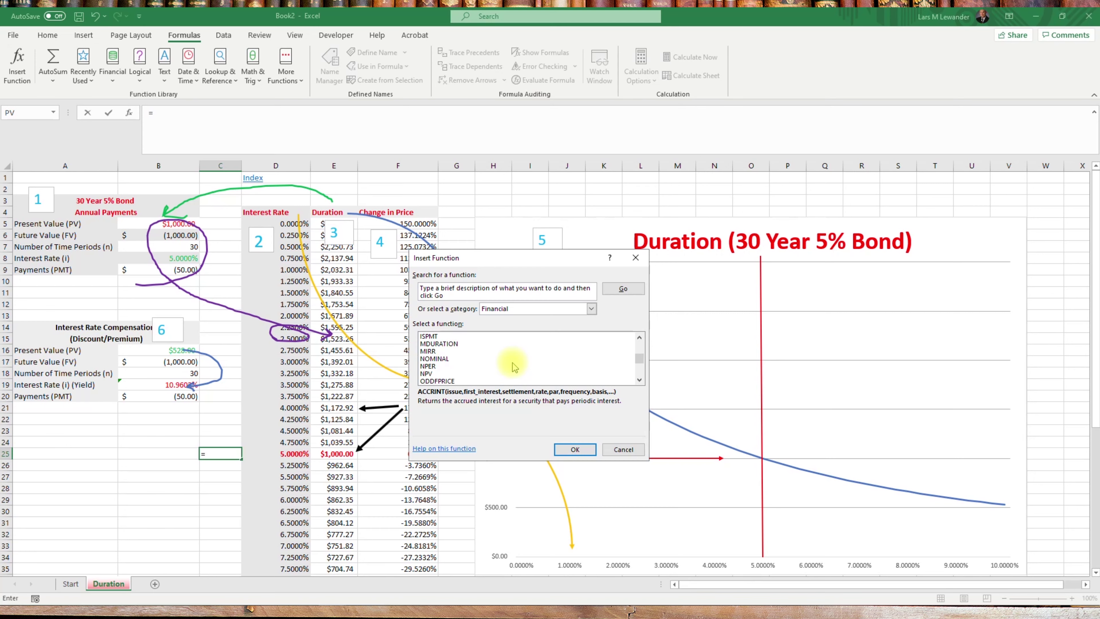
scroll(514, 366, "down", 1)
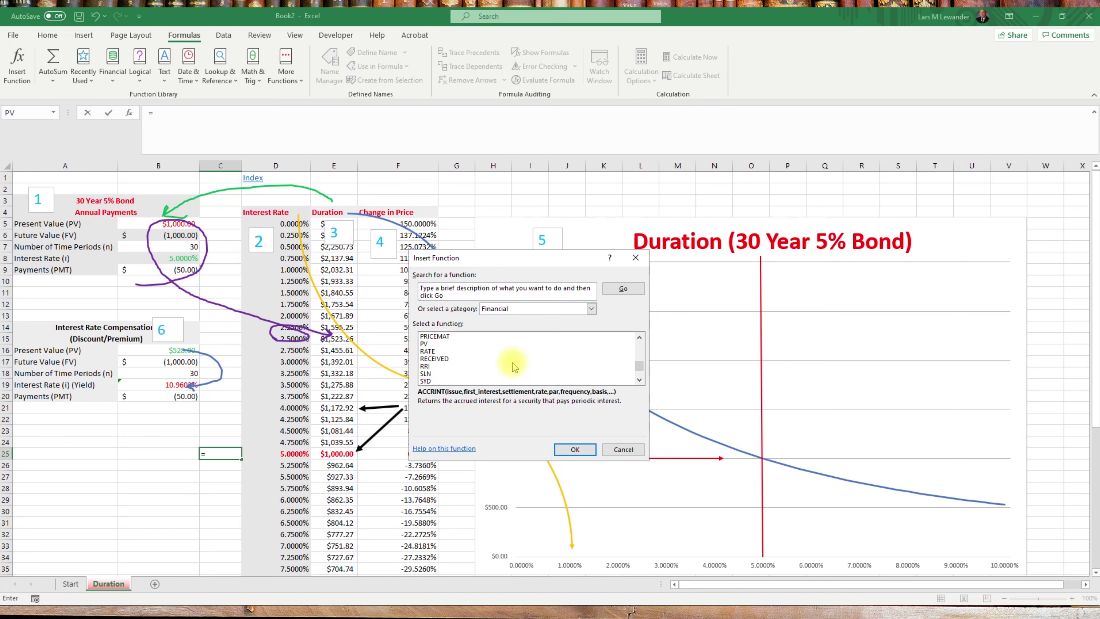
left_click(432, 344)
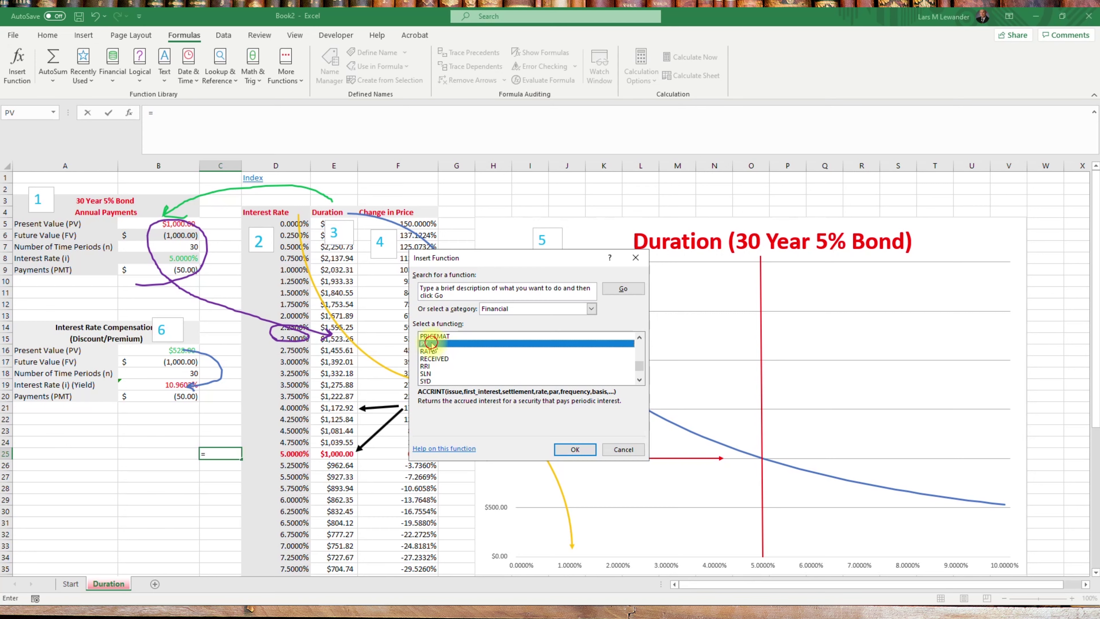
left_click(580, 449)
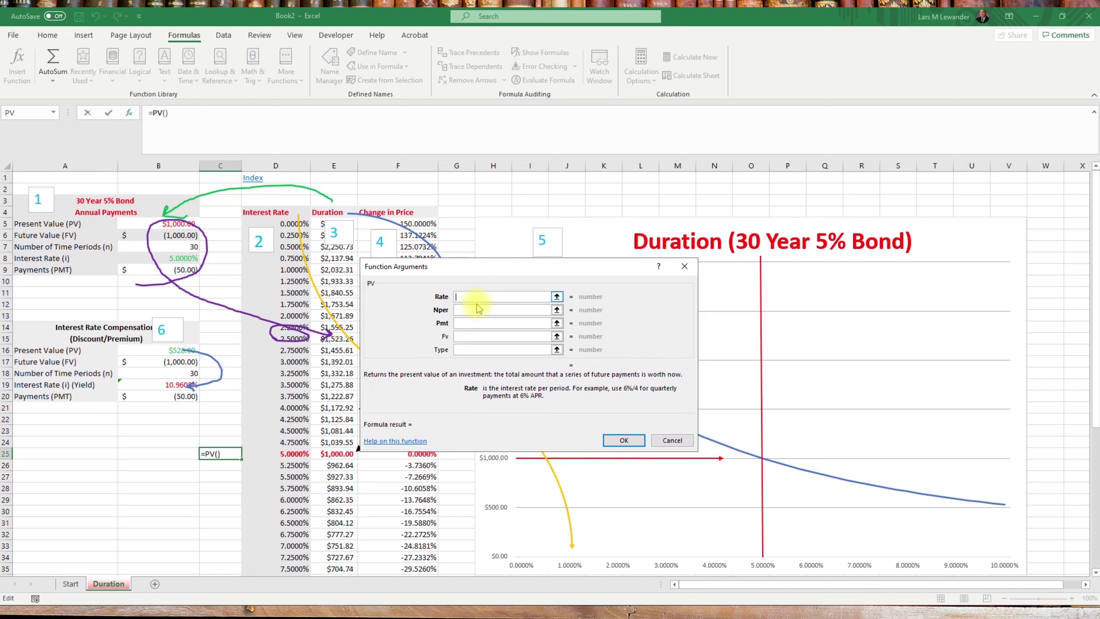
Fill the PV arguments with rate D25, nper B7, pmt B9, fv B6 and type 0, and enter the formula in C25
left_click(455, 298)
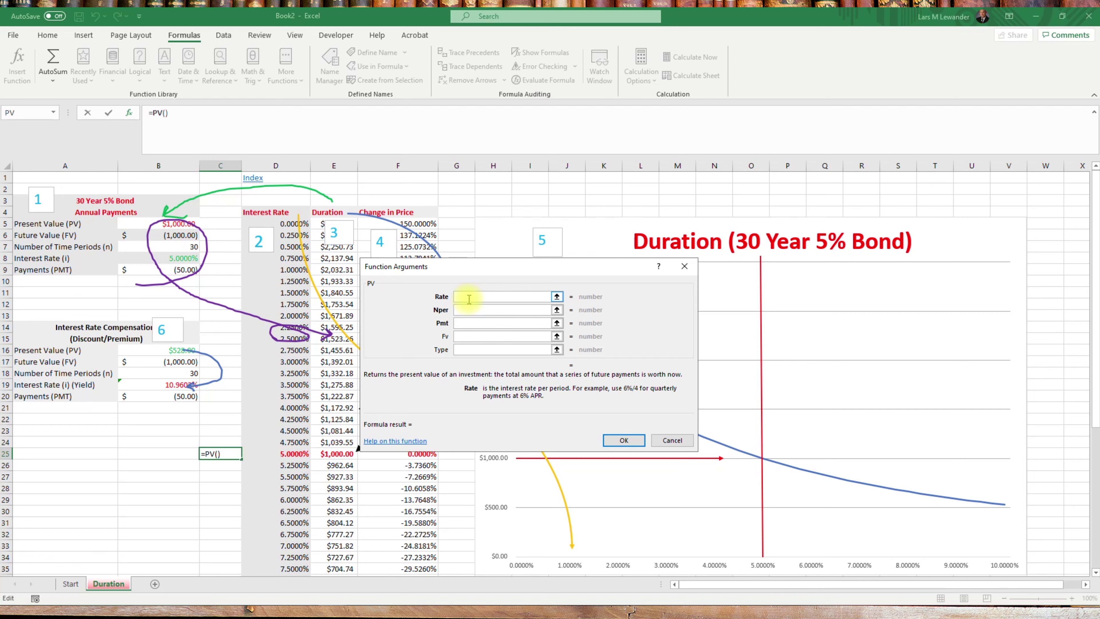
left_click(287, 454)
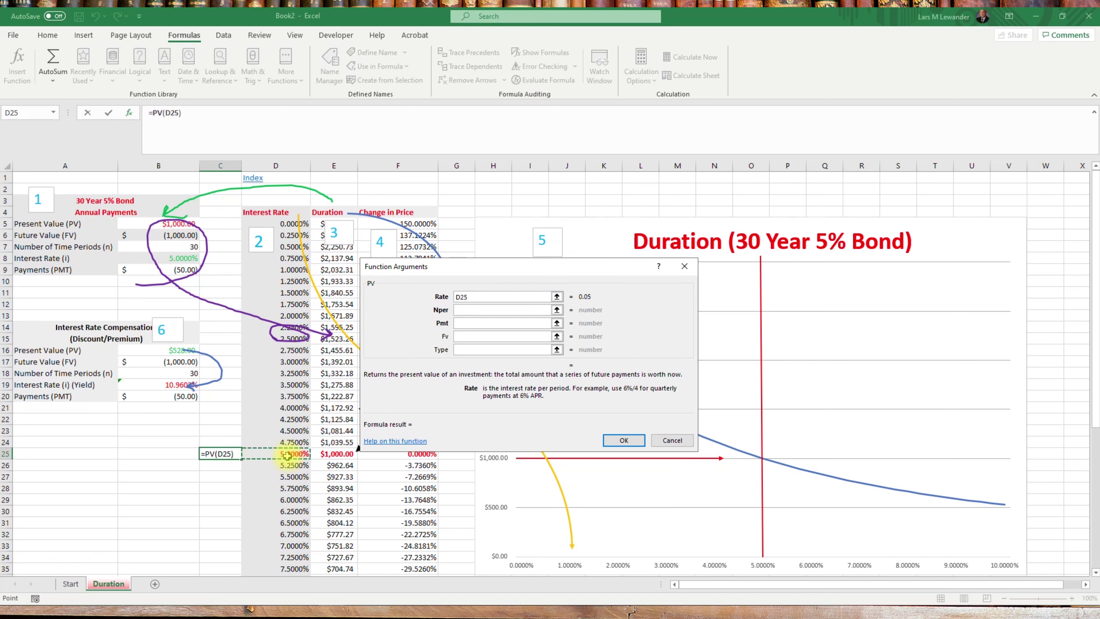
left_click(471, 310)
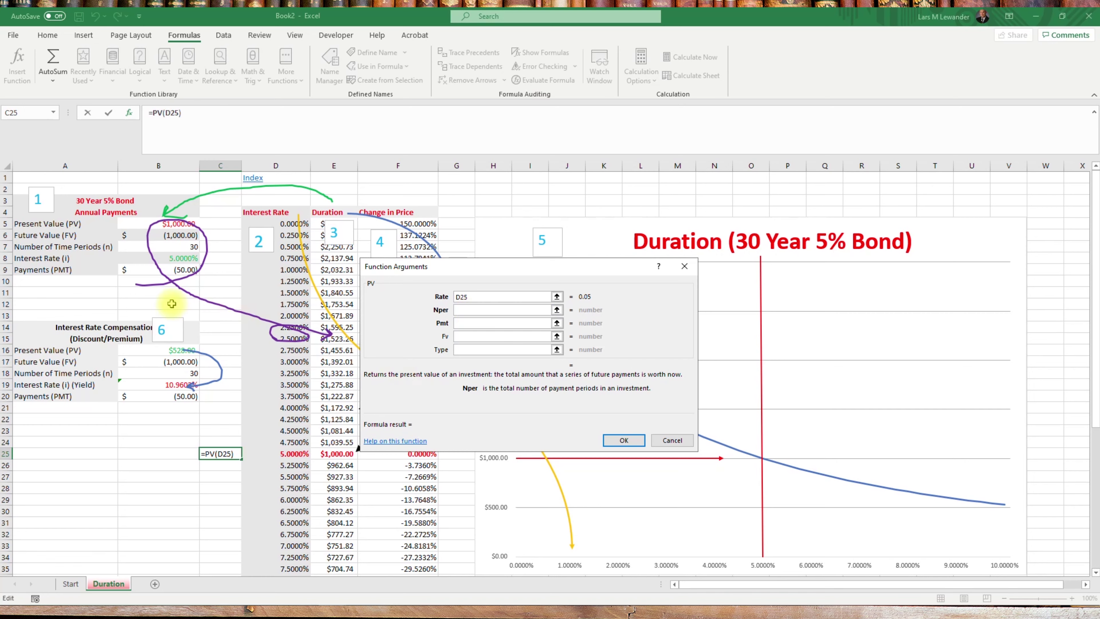
left_click(182, 246)
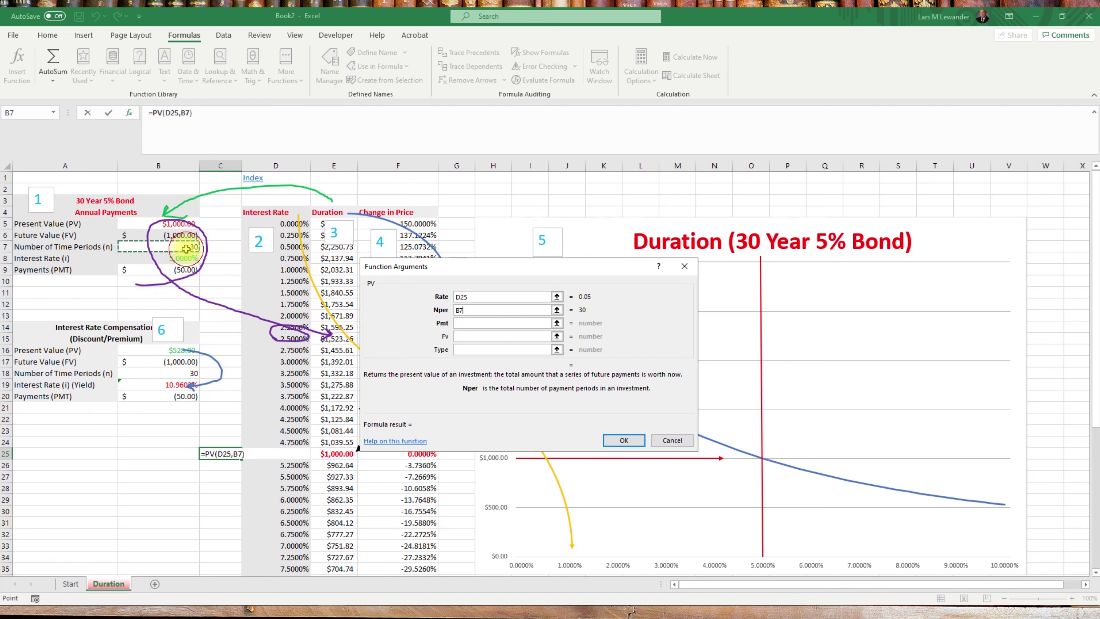
left_click(461, 324)
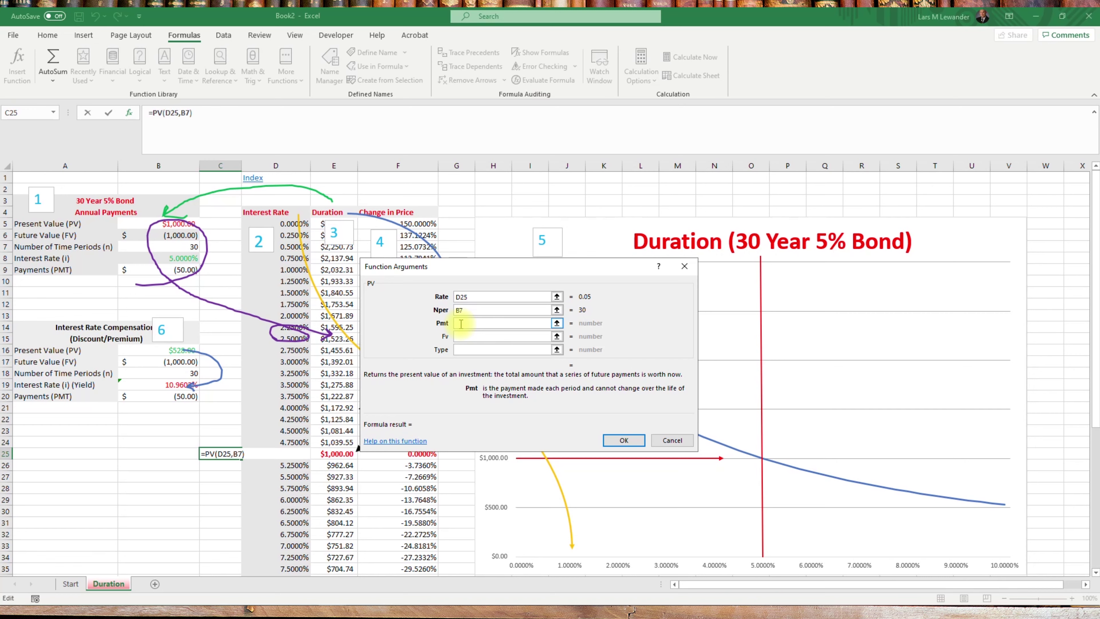
left_click(181, 271)
left_click(468, 339)
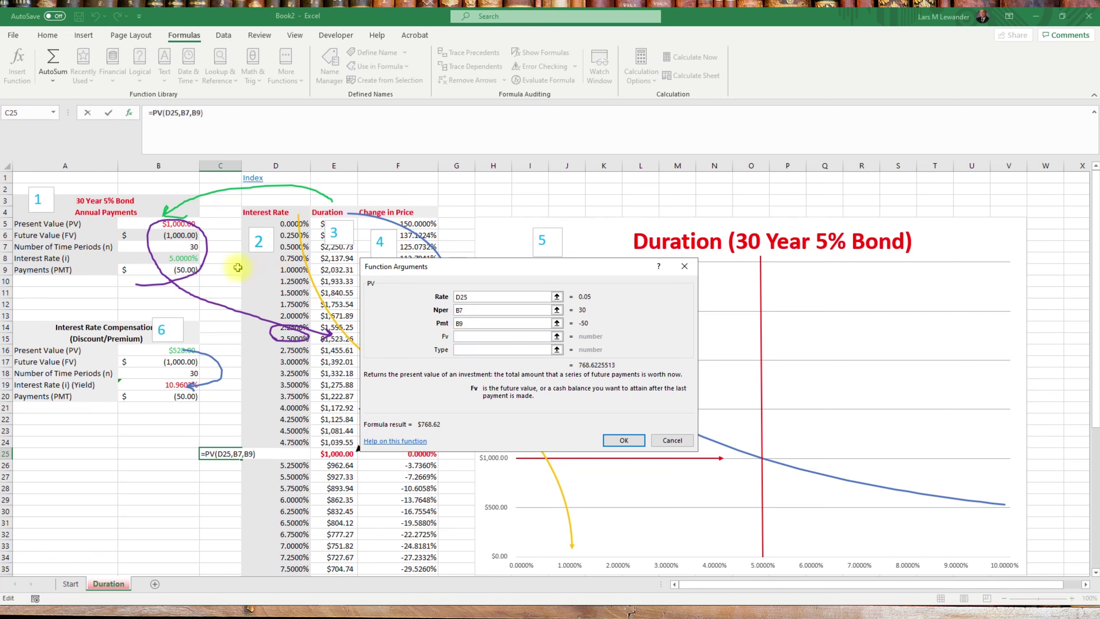
left_click(165, 232)
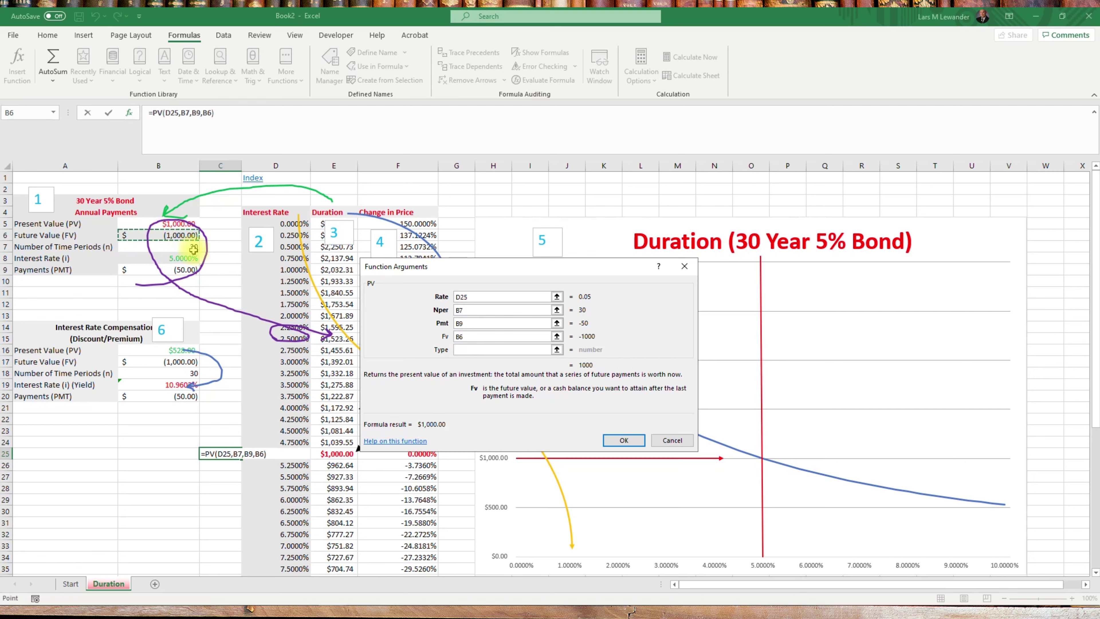
left_click(487, 350)
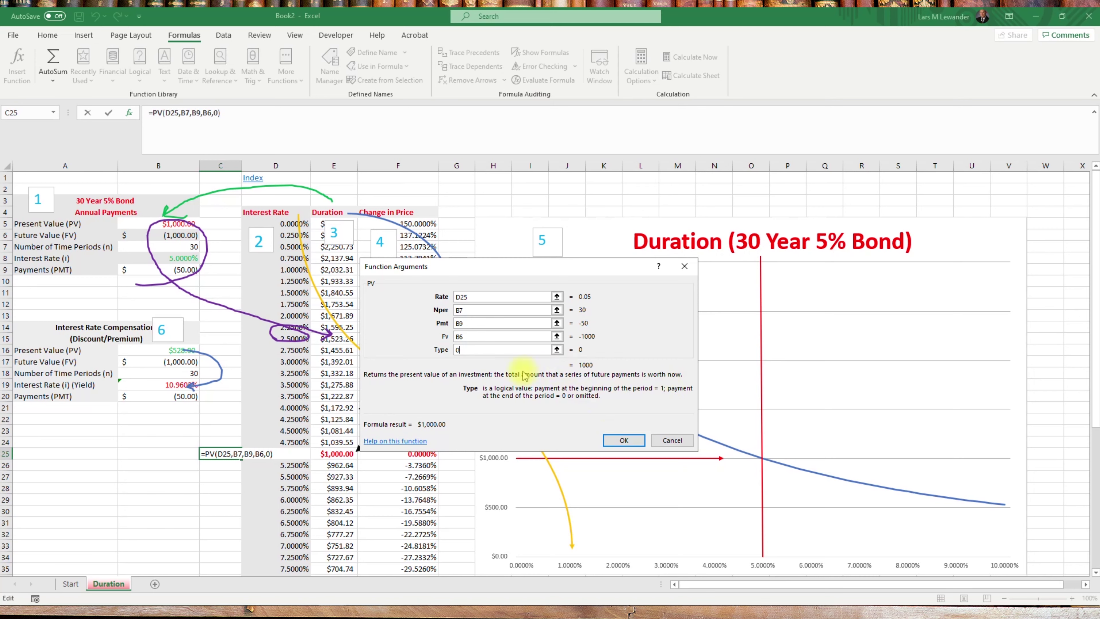
left_click(625, 440)
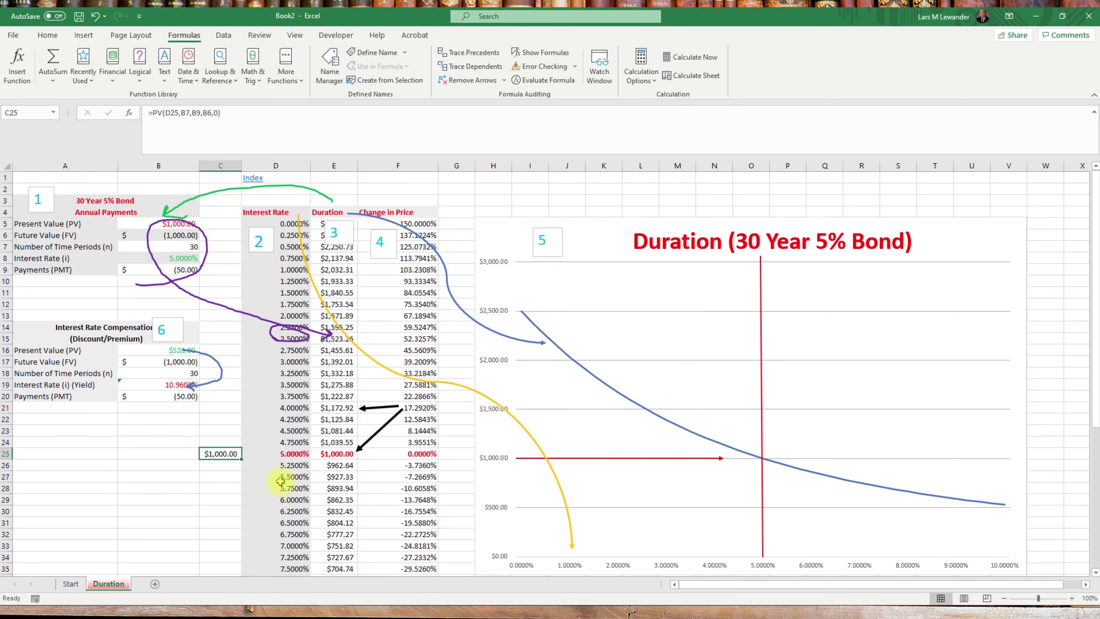
Try copying the relative-reference PV formula from C25 down to C29, and undo the fill
left_click_drag(242, 460, 239, 504)
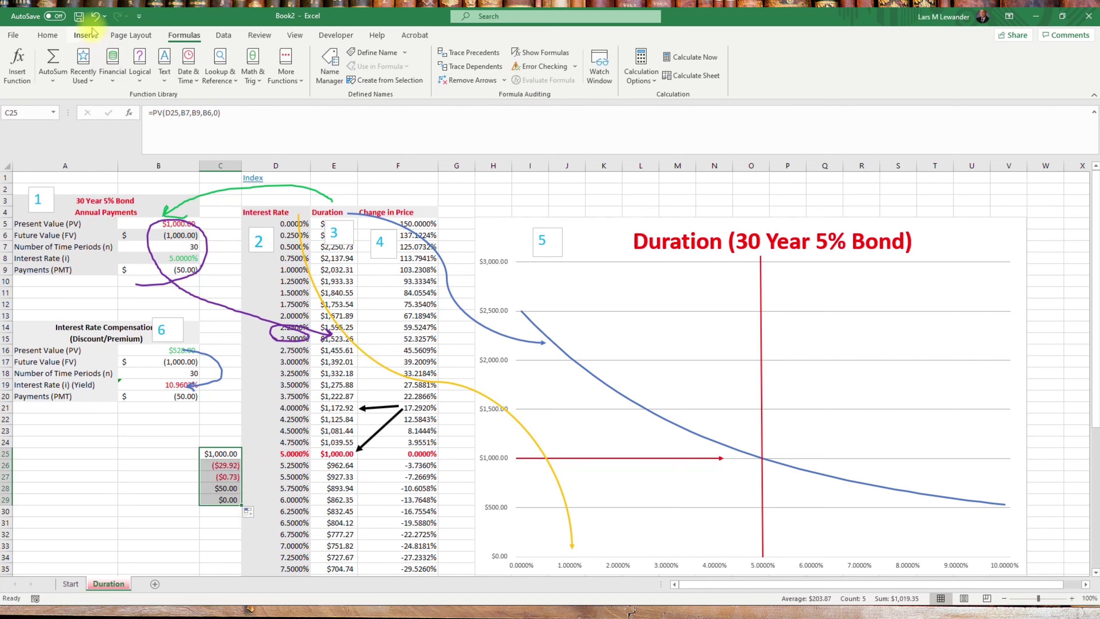
left_click(95, 16)
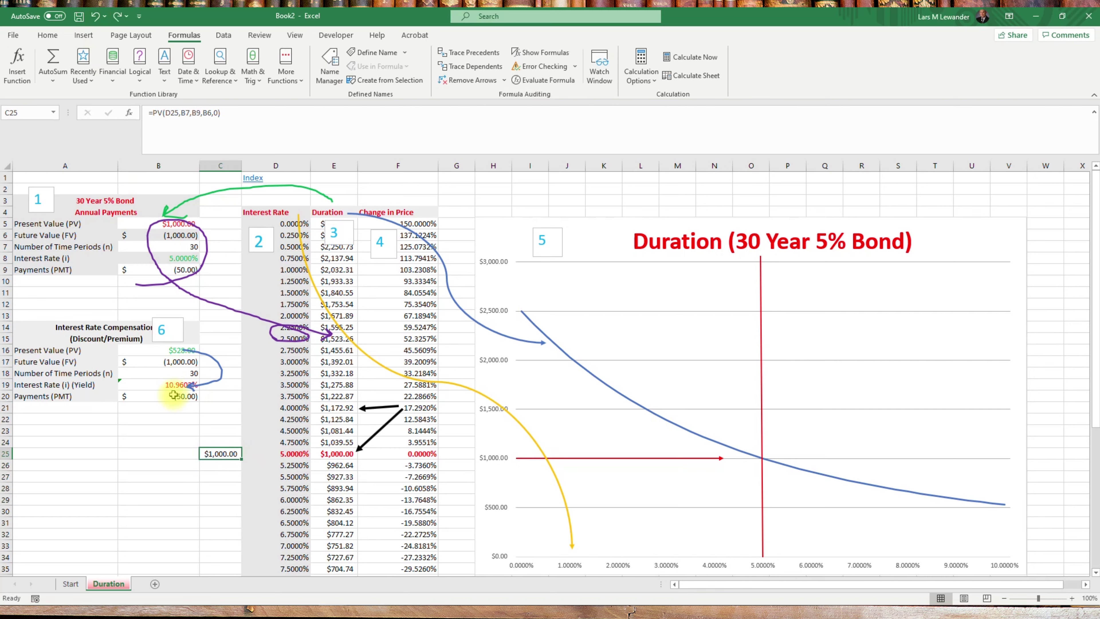
Make the B7, B9 and B6 references in the C25 PV formula absolute and copy the formula down the column
left_click(179, 137)
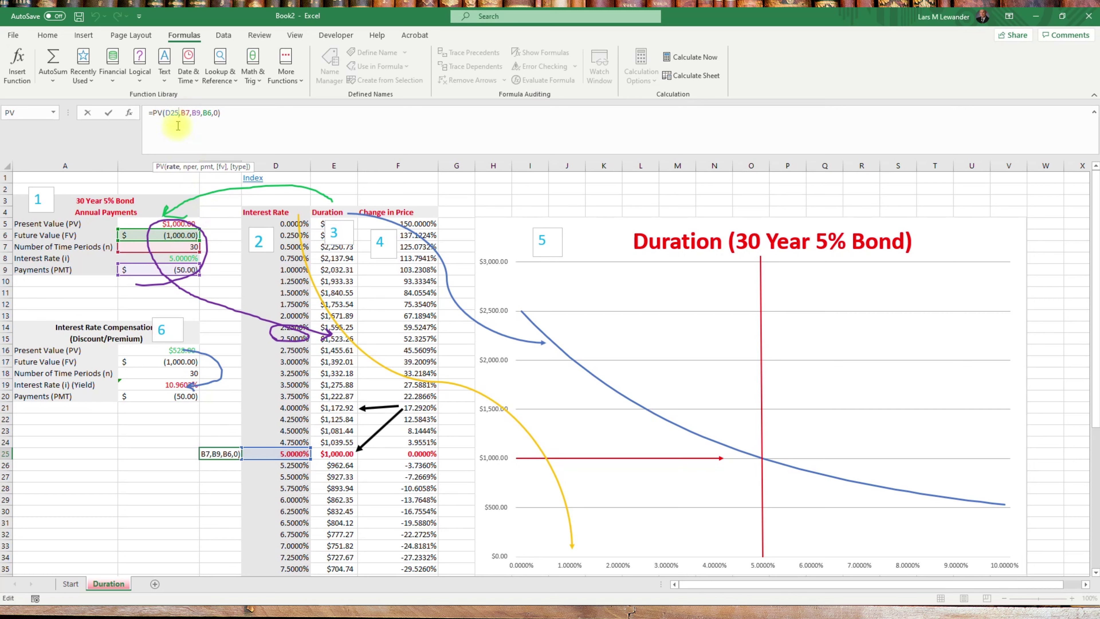
left_click(182, 113)
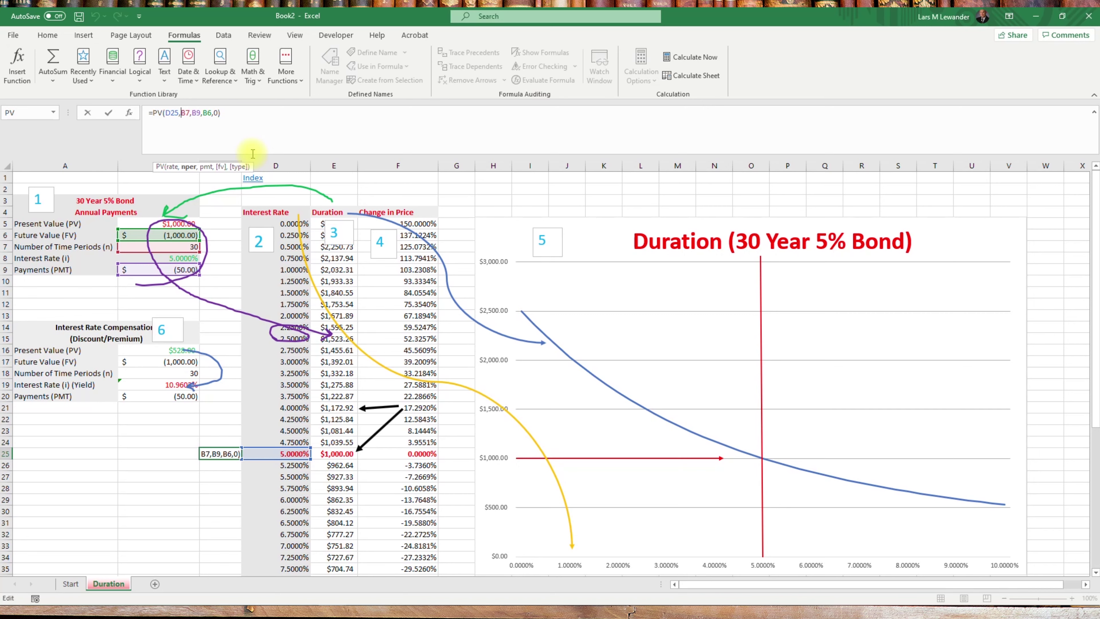
type("$")
key("Right")
type("$")
key("Right")
key("Right")
type("$")
key("Right")
type("$")
key("Right")
type("$")
key("Right")
type("$")
key("Return")
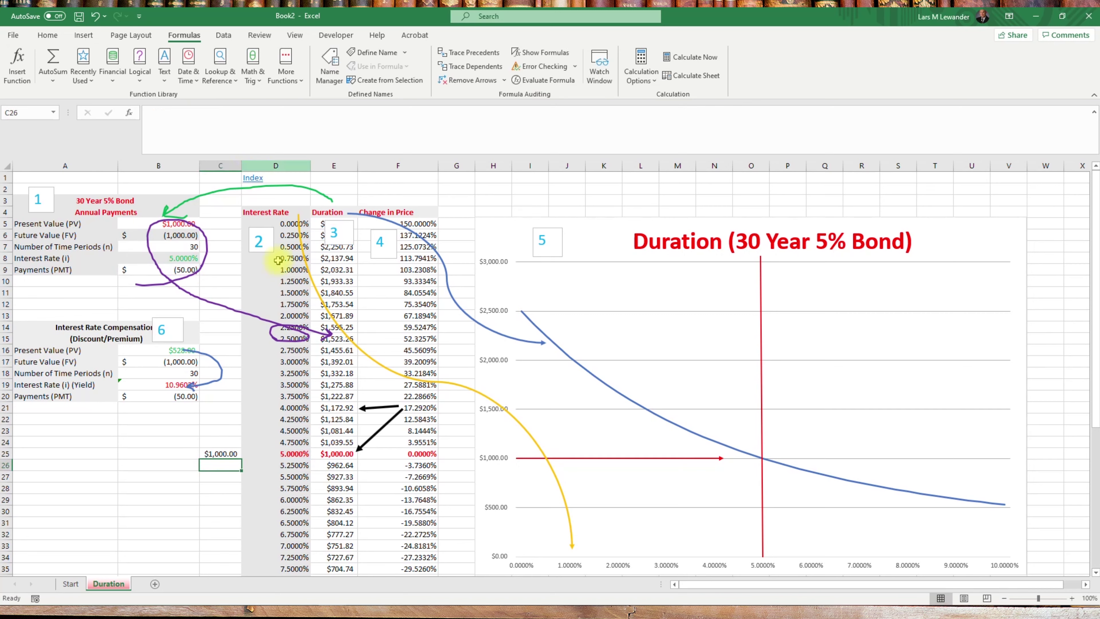
left_click(236, 458)
left_click_drag(241, 460, 238, 539)
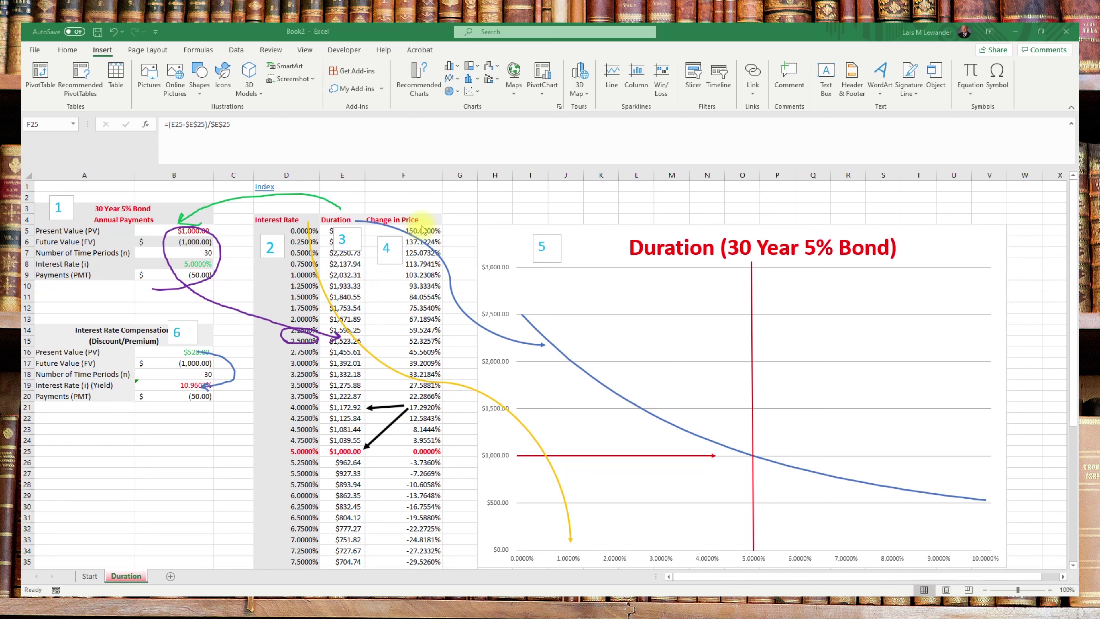
Examine the change-in-price formulas in F25 and F23, including the cells they reference and the fixed $E$25 base price
left_click(417, 452)
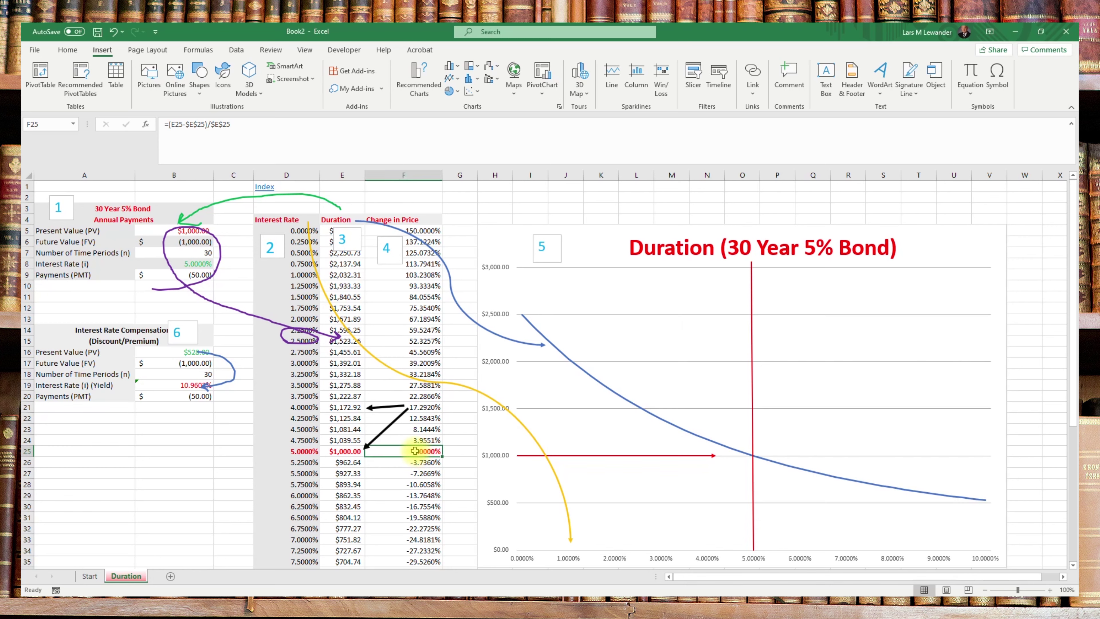
left_click(277, 137)
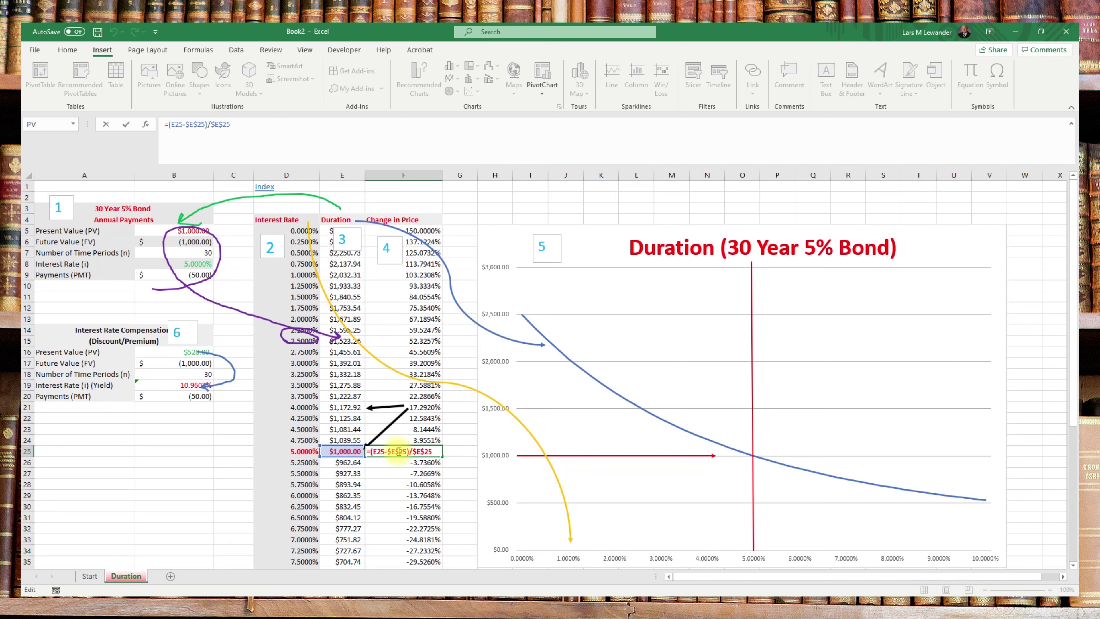
key("Escape")
left_click(427, 429)
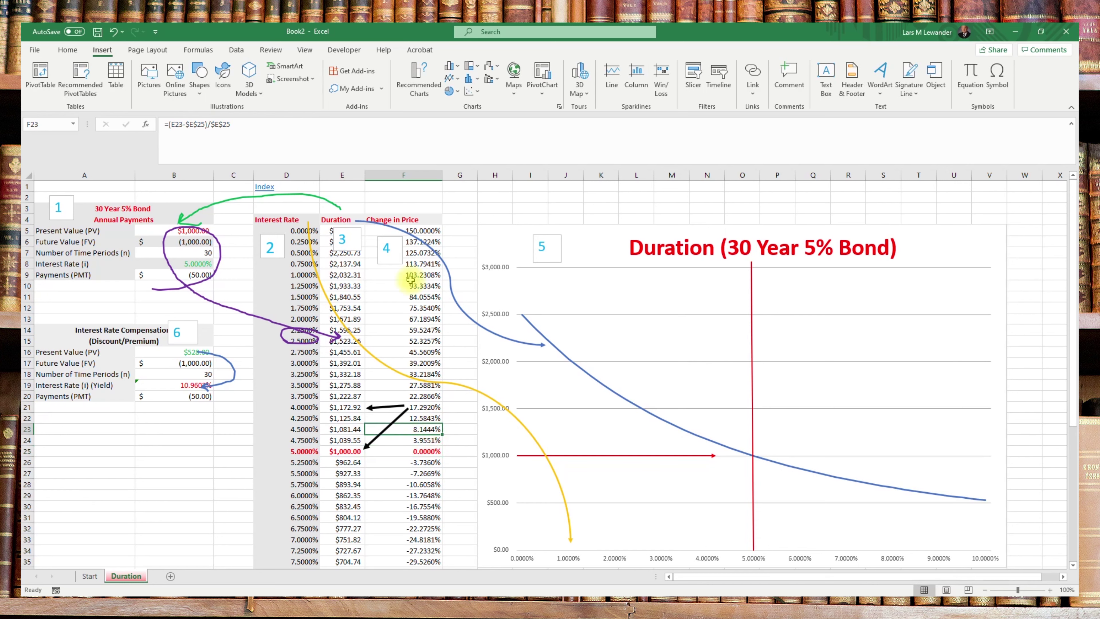
left_click(351, 140)
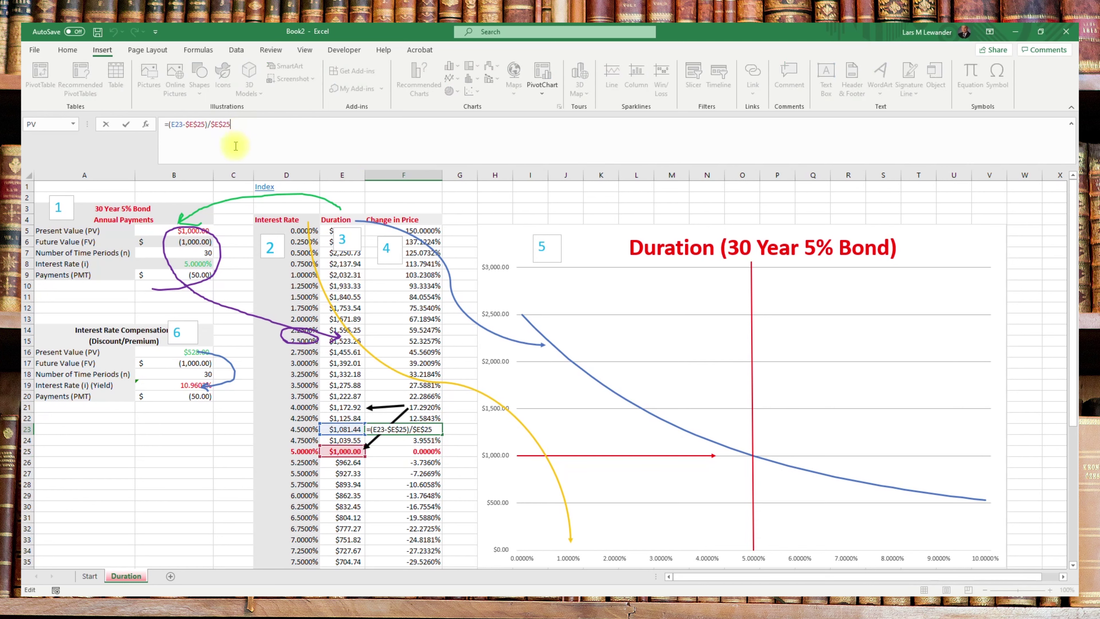
left_click_drag(186, 124, 230, 124)
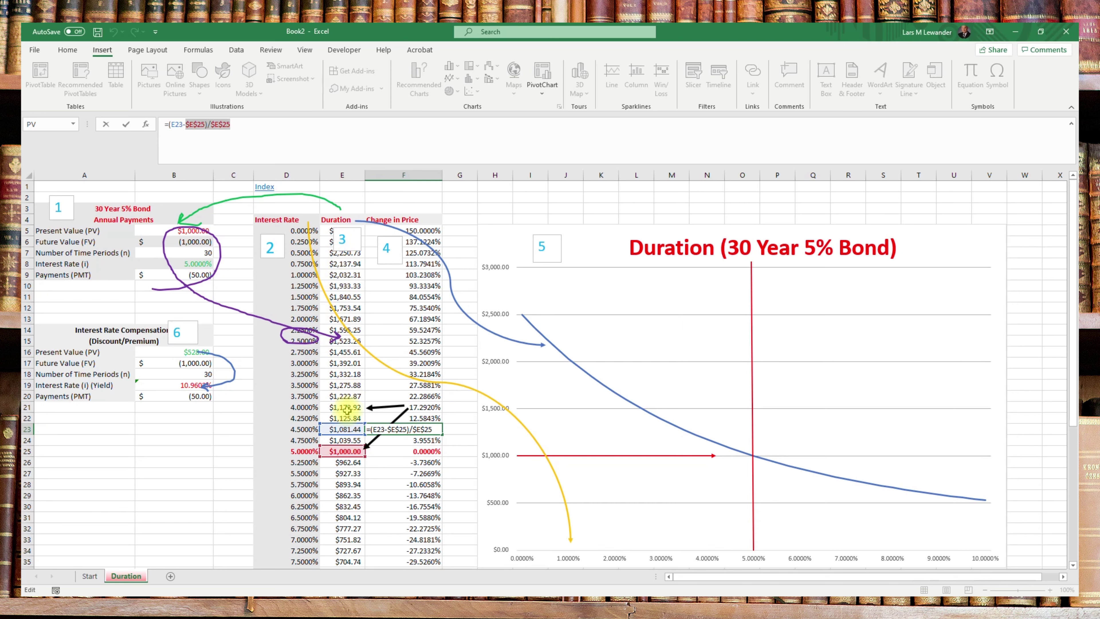
key("ctrl+Return")
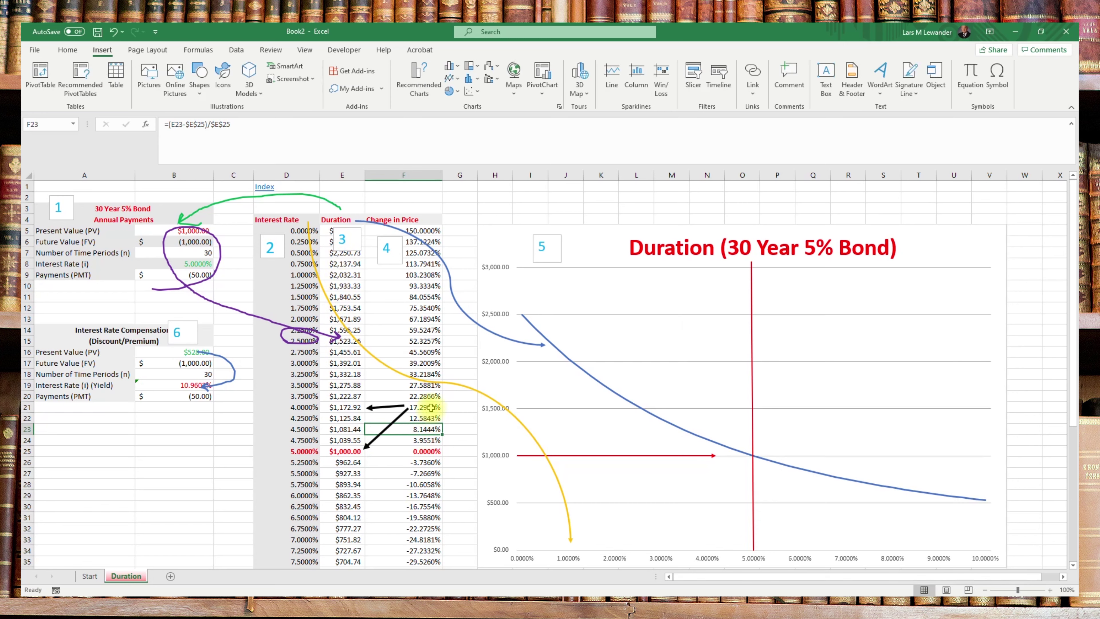
Compare the change in price at the 5% rate in F25 with the 0% rate in F5 and the 10% rate in F45
left_click(409, 450)
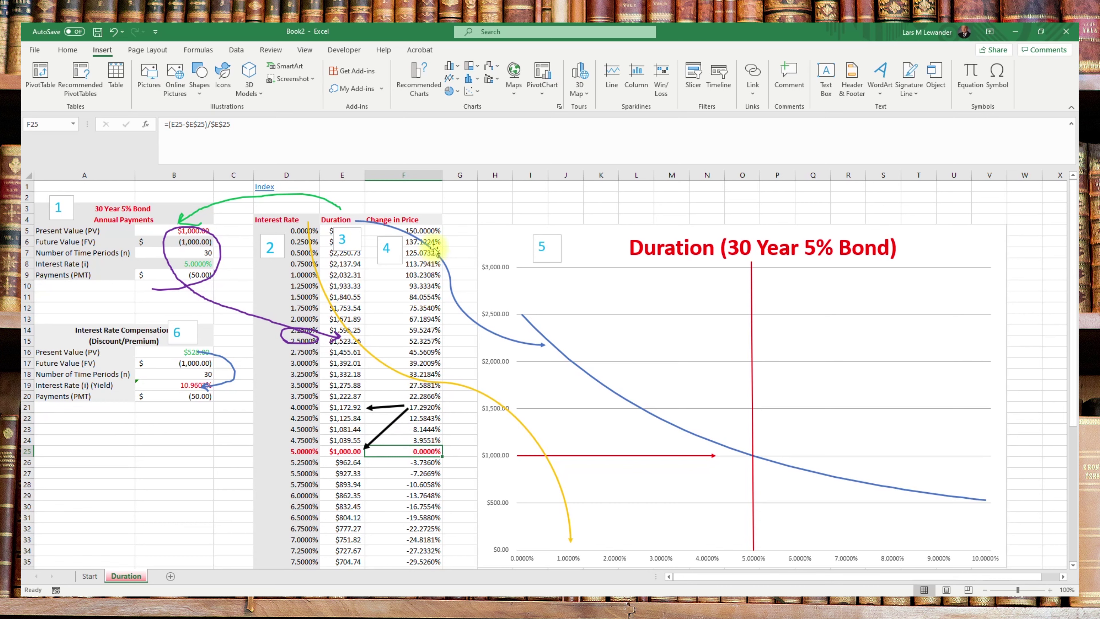
left_click(435, 231)
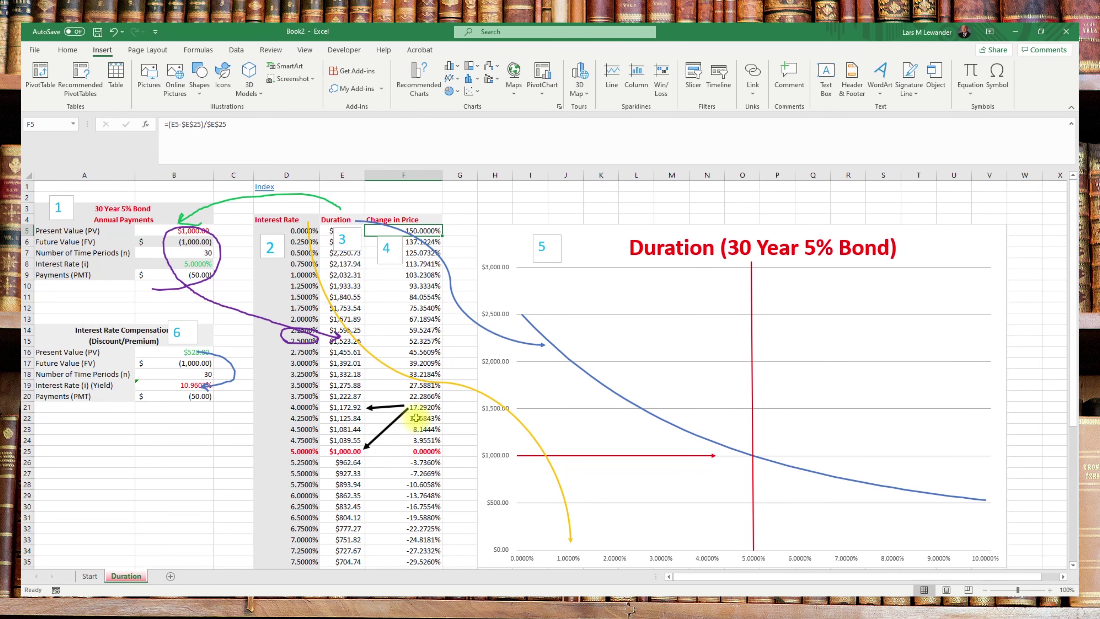
scroll(416, 417, "down", 4)
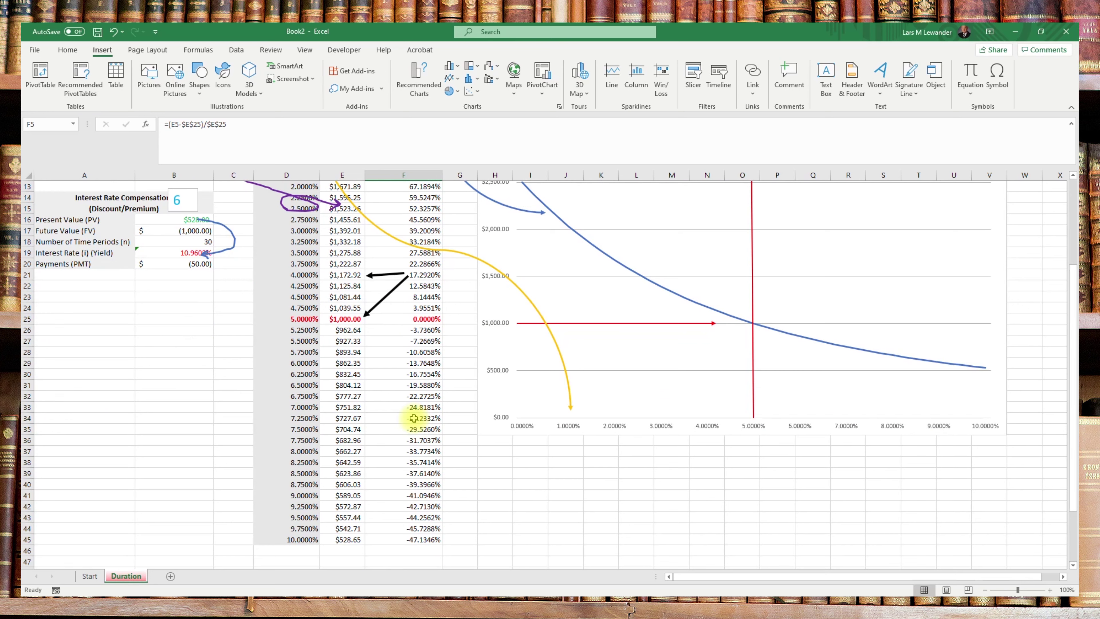
left_click(409, 315)
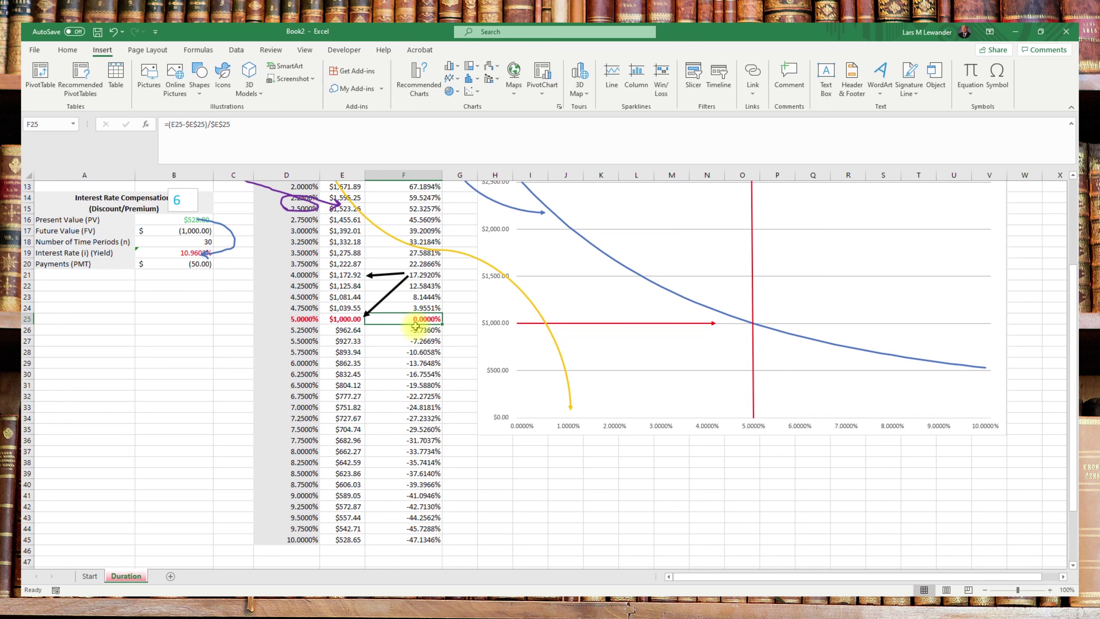
left_click(409, 539)
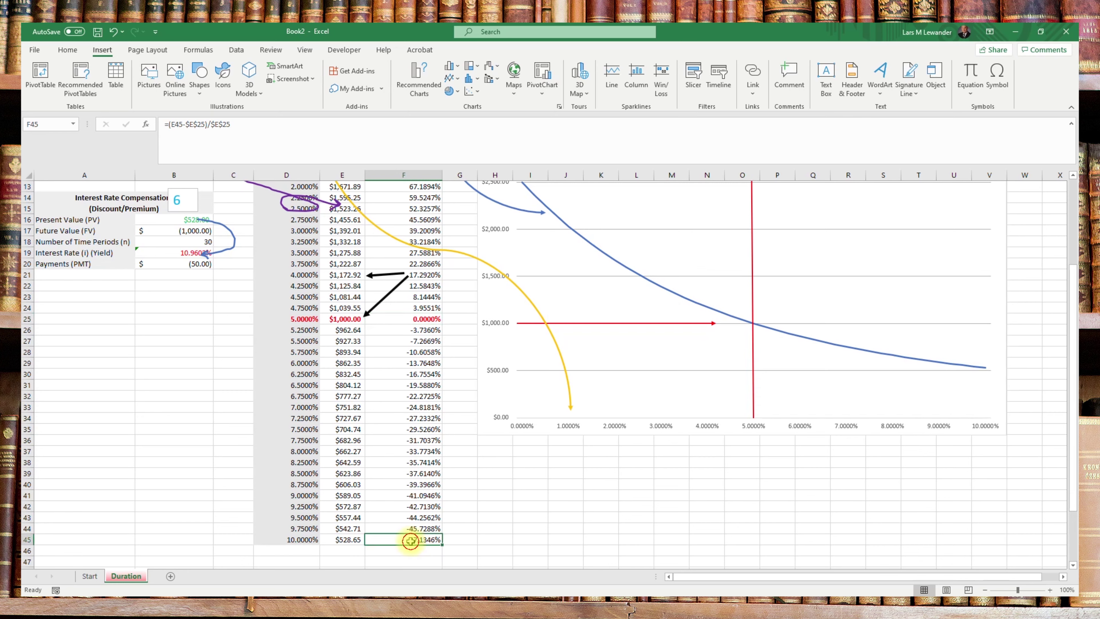